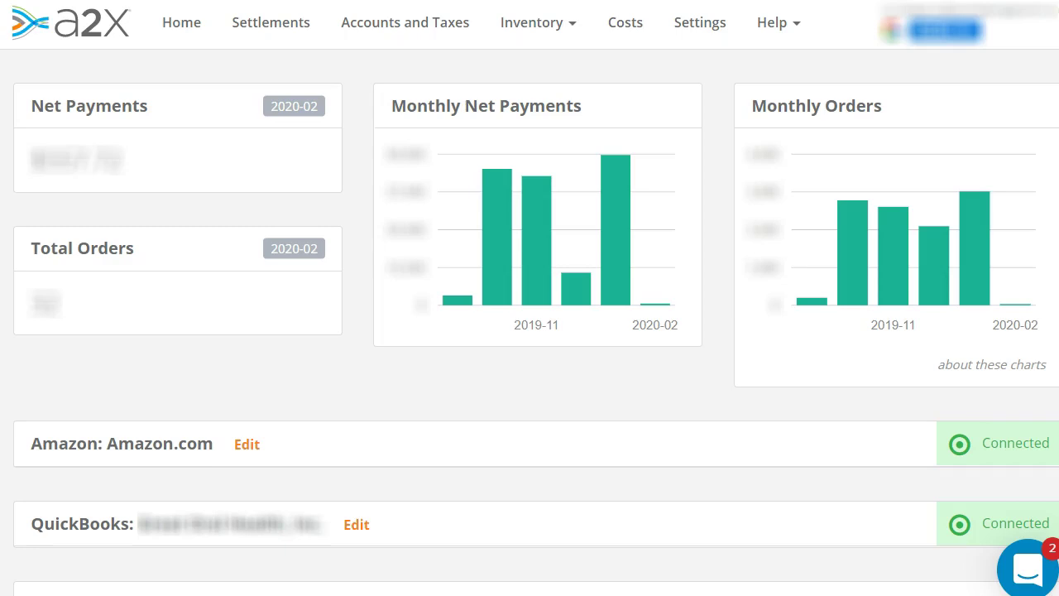
Step: Scroll the A2X Home dashboard past the charts to the Latest Settlements table
{"action": "left_click", "coordinate": [700, 521]}
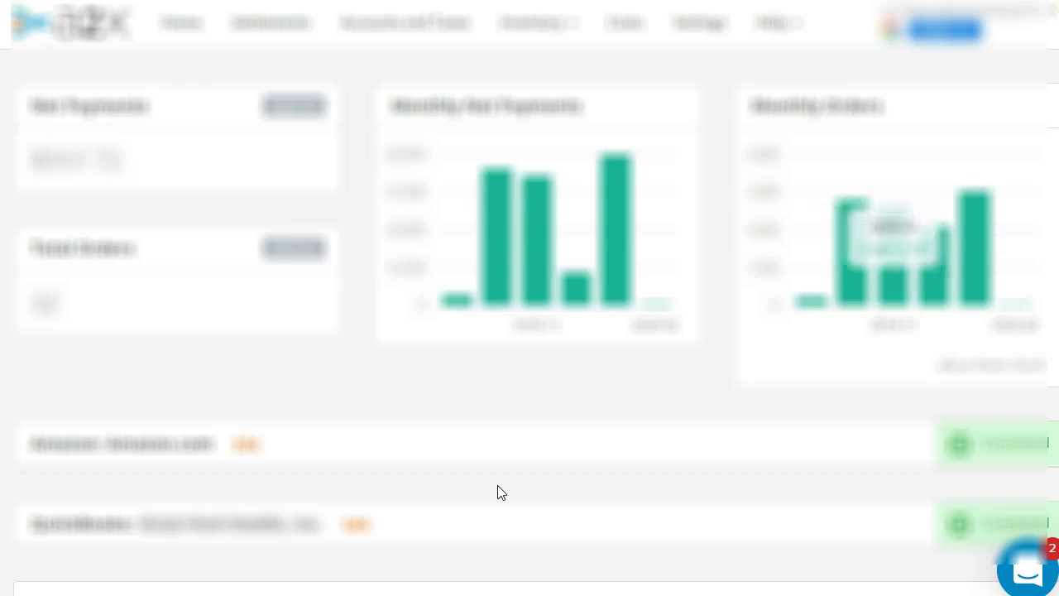
{"action": "scroll", "coordinate": [499, 492], "scroll_direction": "down", "scroll_amount": 5}
Step: Bring up the Settlements page listing all 10 Amazon settlements with Taxes, Accounts, Costs and Sent badges
{"action": "scroll", "coordinate": [498, 492], "scroll_direction": "down", "scroll_amount": 3}
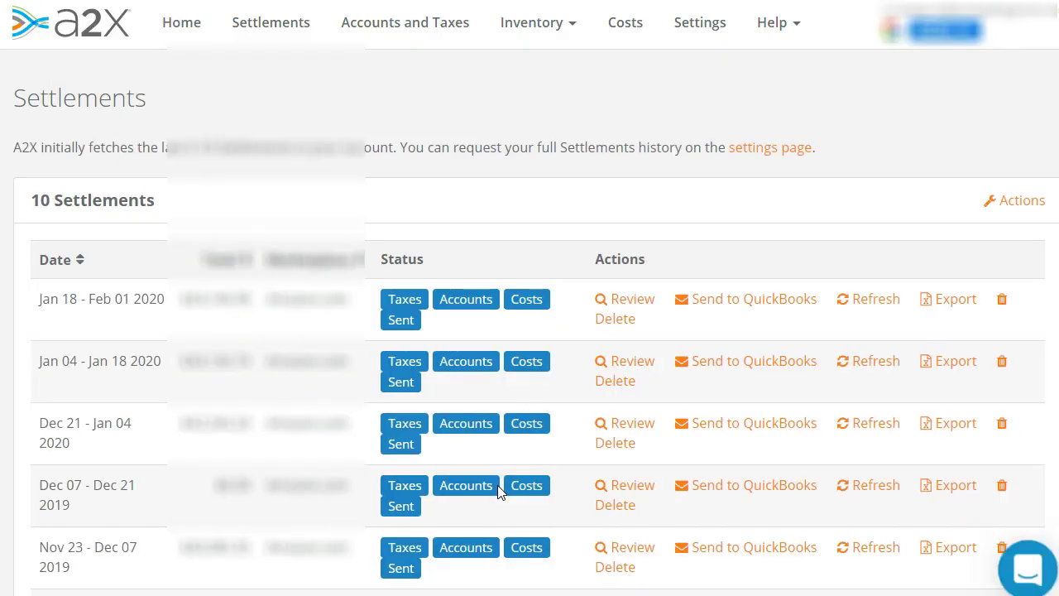
{"action": "mouse_move", "coordinate": [106, 429]}
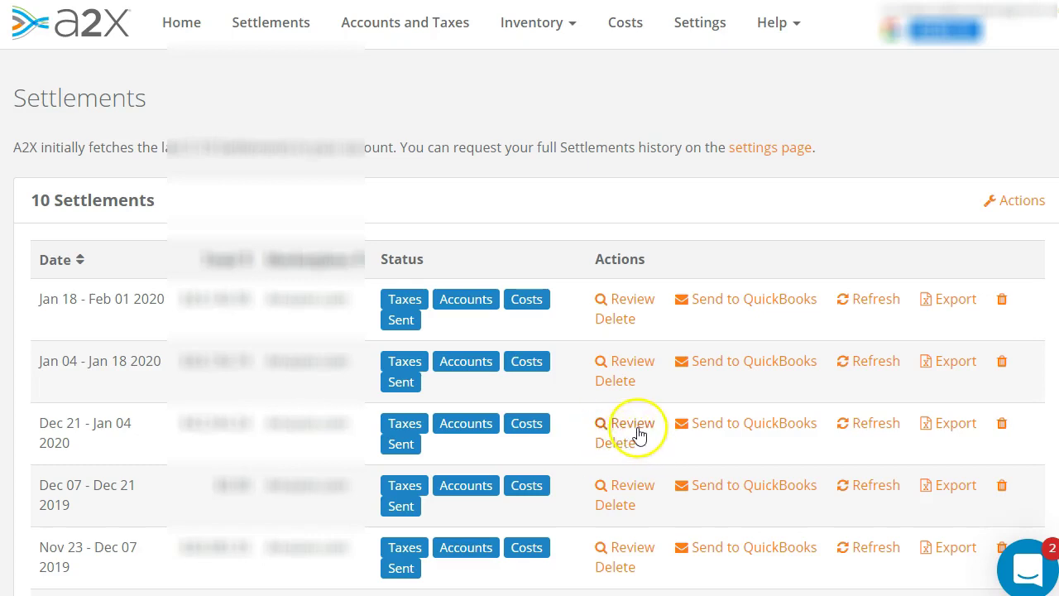
Step: Open the Dec 21 – Jan 04 2020 settlement for review and expand its Dec 2019 invoice
{"action": "left_click", "coordinate": [633, 422]}
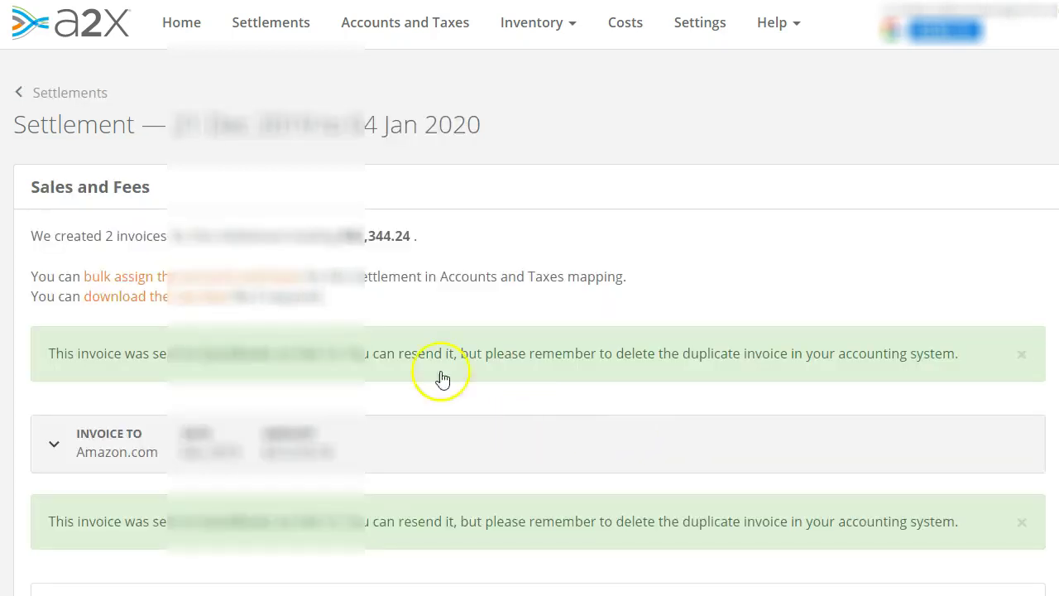
{"action": "scroll", "coordinate": [497, 347], "scroll_direction": "down", "scroll_amount": 3}
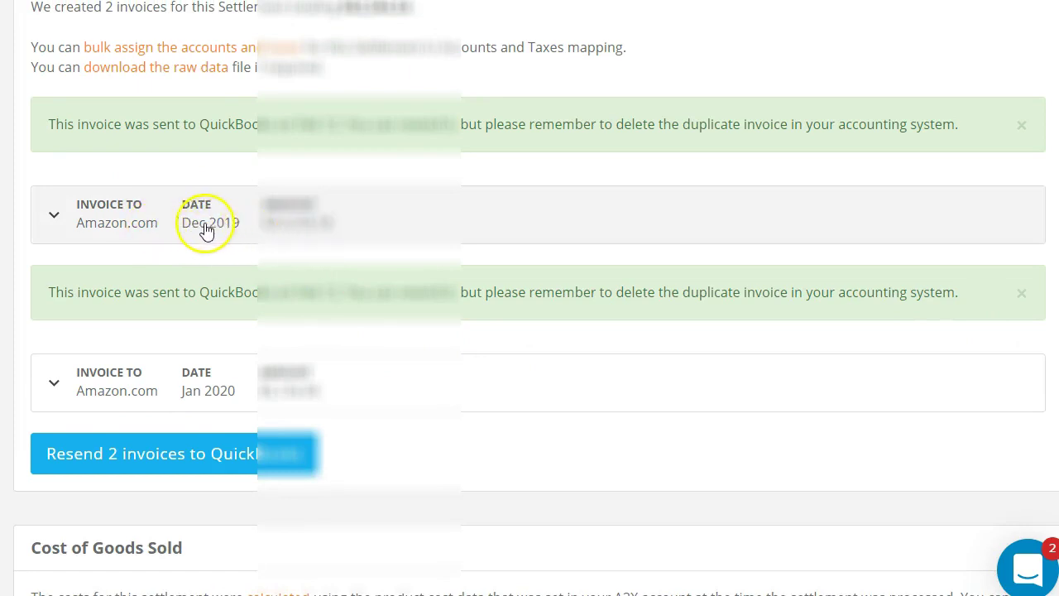
{"action": "left_click", "coordinate": [53, 220]}
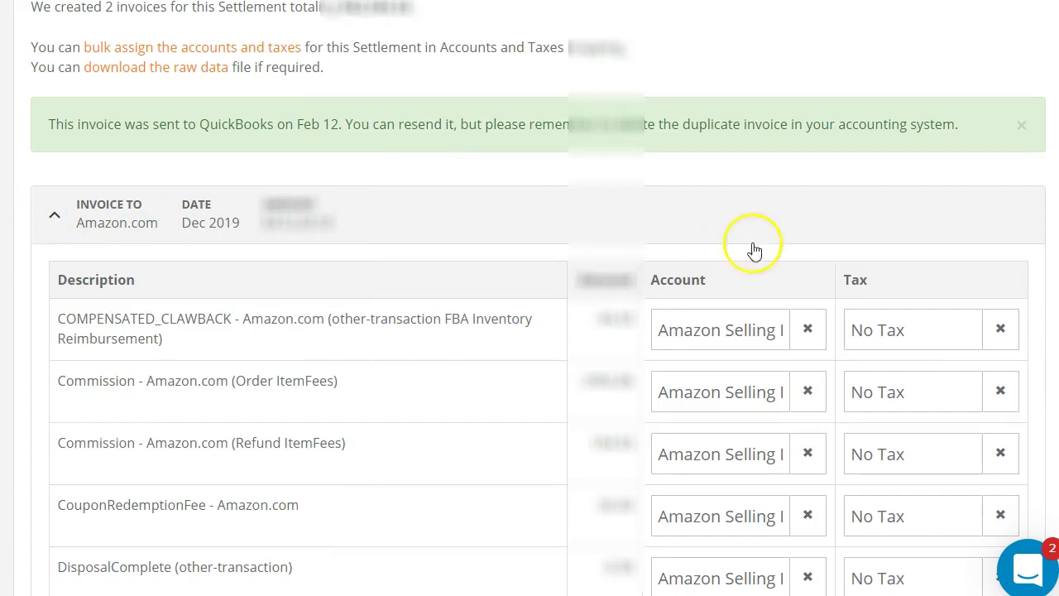
Step: Scroll through the Dec 2019 invoice lines to check their mapped accounts and taxes
{"action": "scroll", "coordinate": [751, 251], "scroll_direction": "down", "scroll_amount": 4}
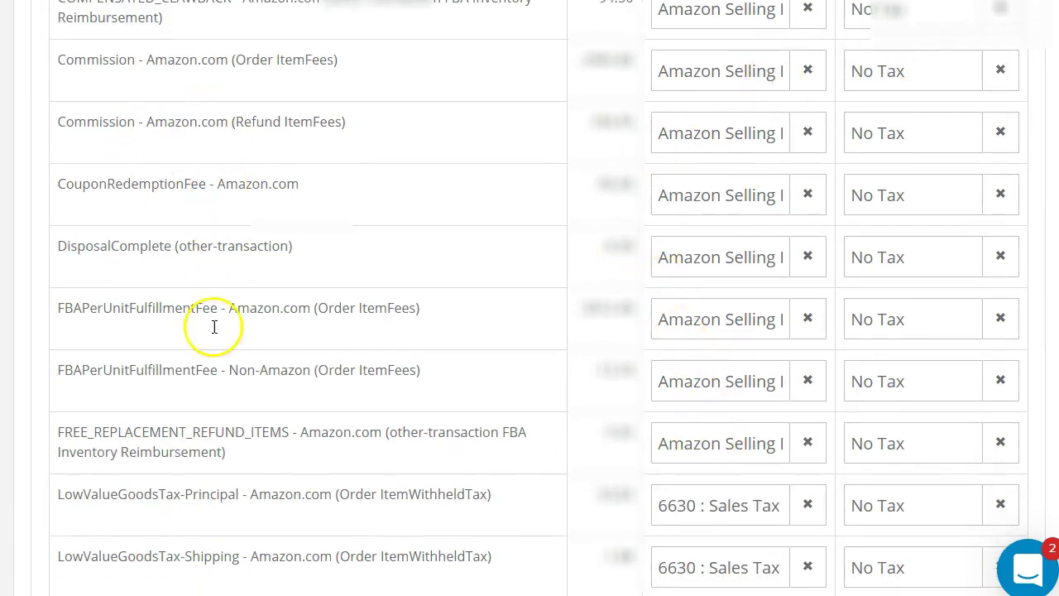
{"action": "scroll", "coordinate": [537, 298], "scroll_direction": "down", "scroll_amount": 12}
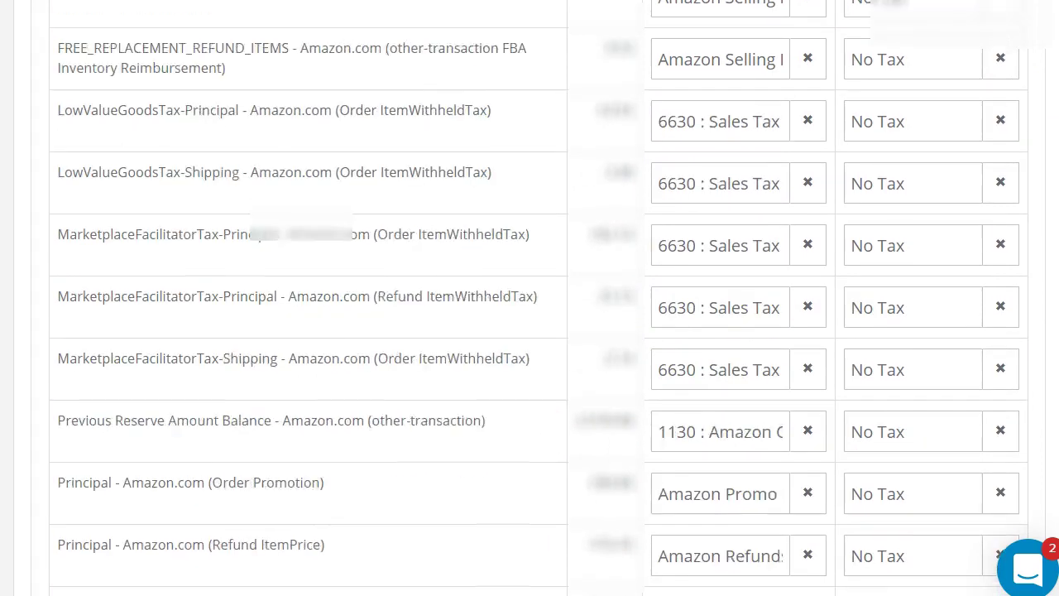
{"action": "scroll", "coordinate": [538, 298], "scroll_direction": "down", "scroll_amount": 16}
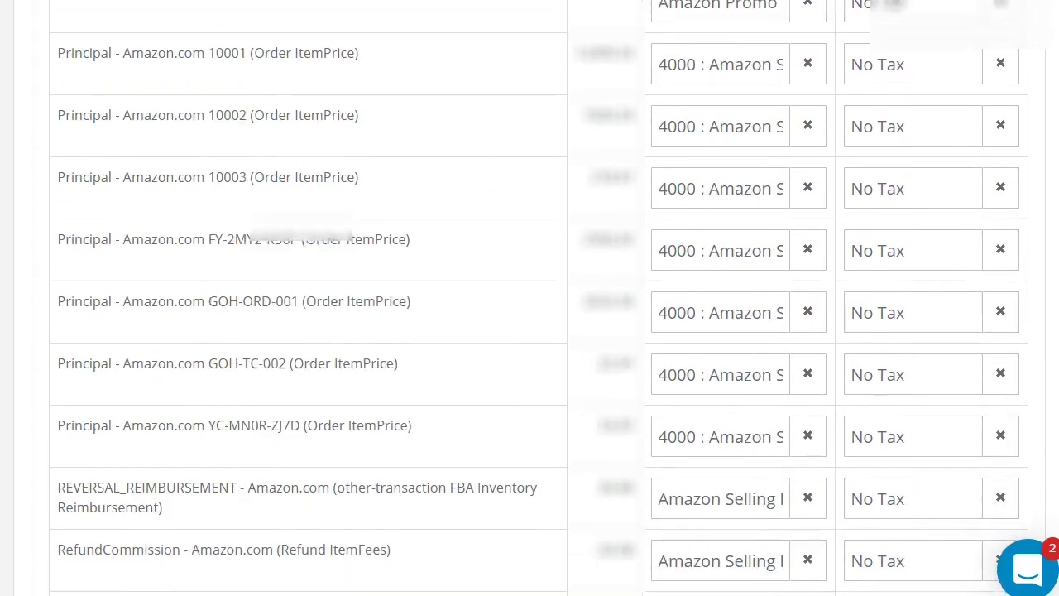
{"action": "scroll", "coordinate": [538, 298], "scroll_direction": "up", "scroll_amount": 2}
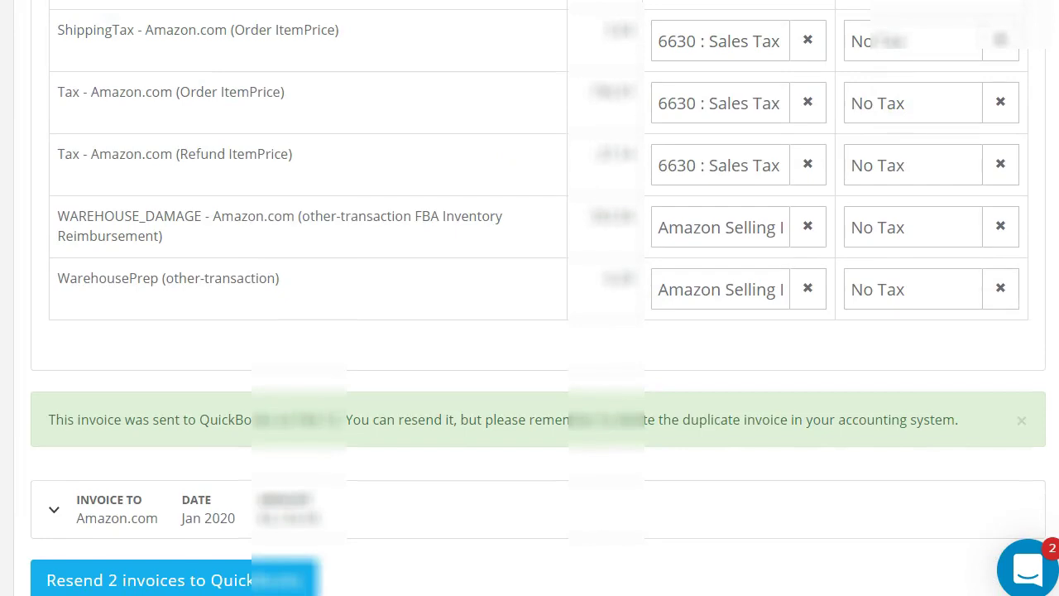
{"action": "scroll", "coordinate": [529, 298], "scroll_direction": "up", "scroll_amount": 3}
{"action": "scroll", "coordinate": [529, 298], "scroll_direction": "up", "scroll_amount": 3}
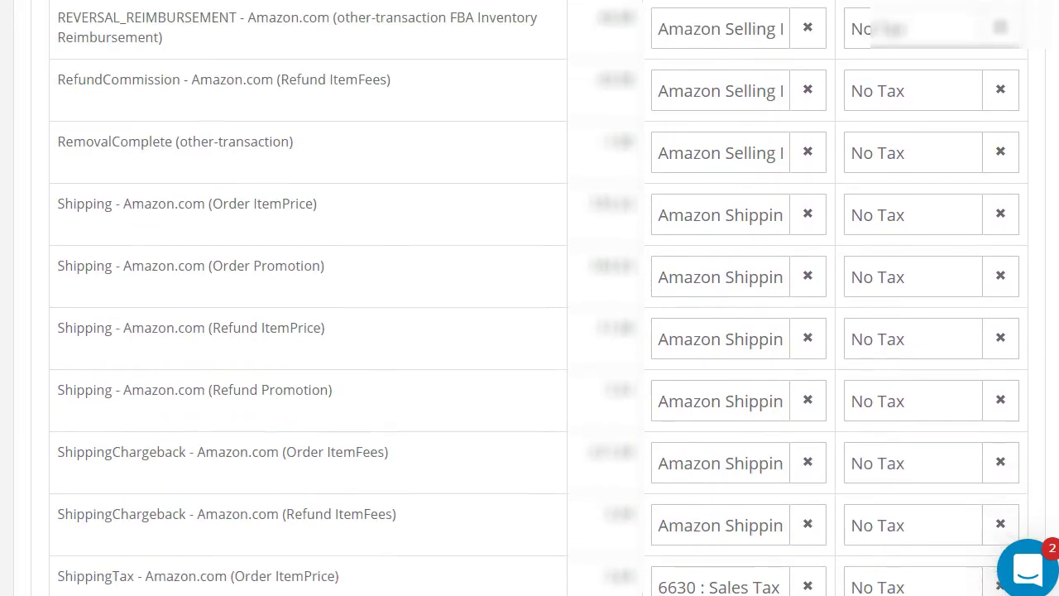
{"action": "scroll", "coordinate": [530, 298], "scroll_direction": "up", "scroll_amount": 5}
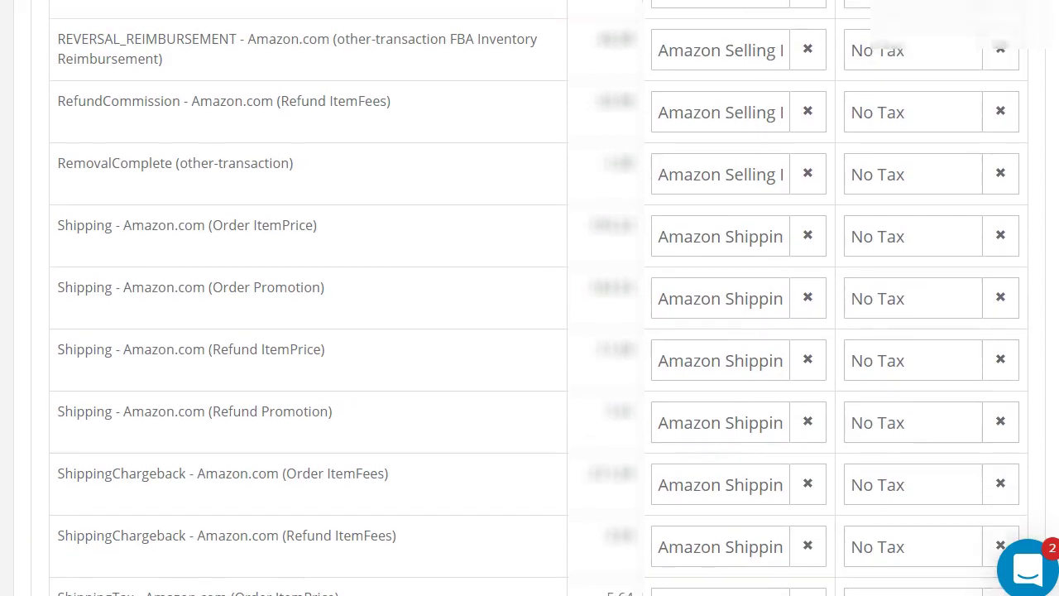
{"action": "scroll", "coordinate": [529, 298], "scroll_direction": "up", "scroll_amount": 10}
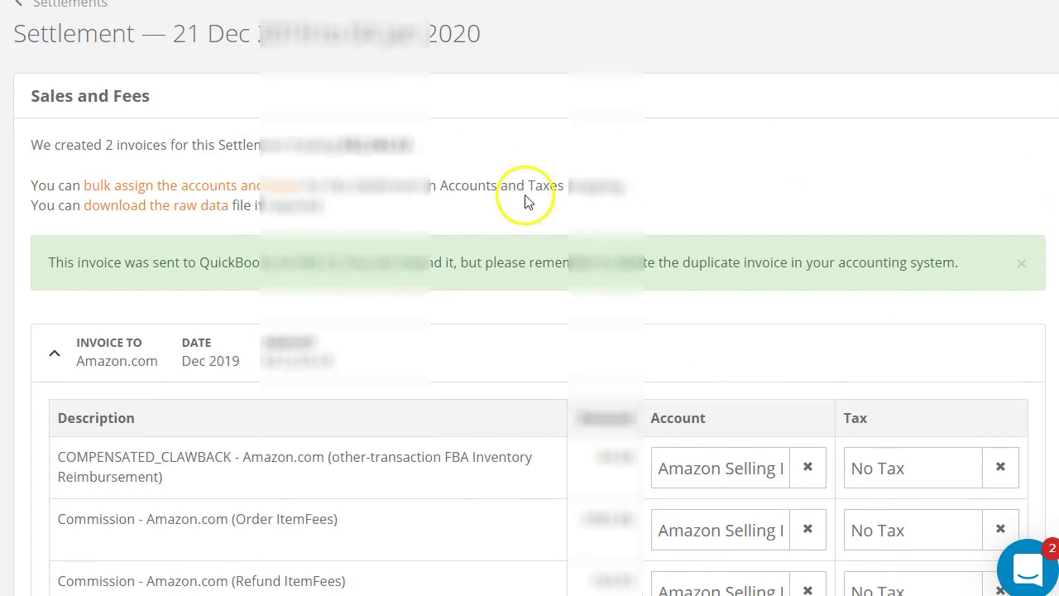
Step: Collapse the Dec 2019 invoice, then expand and collapse the Jan 2020 invoice
{"action": "left_click", "coordinate": [51, 354]}
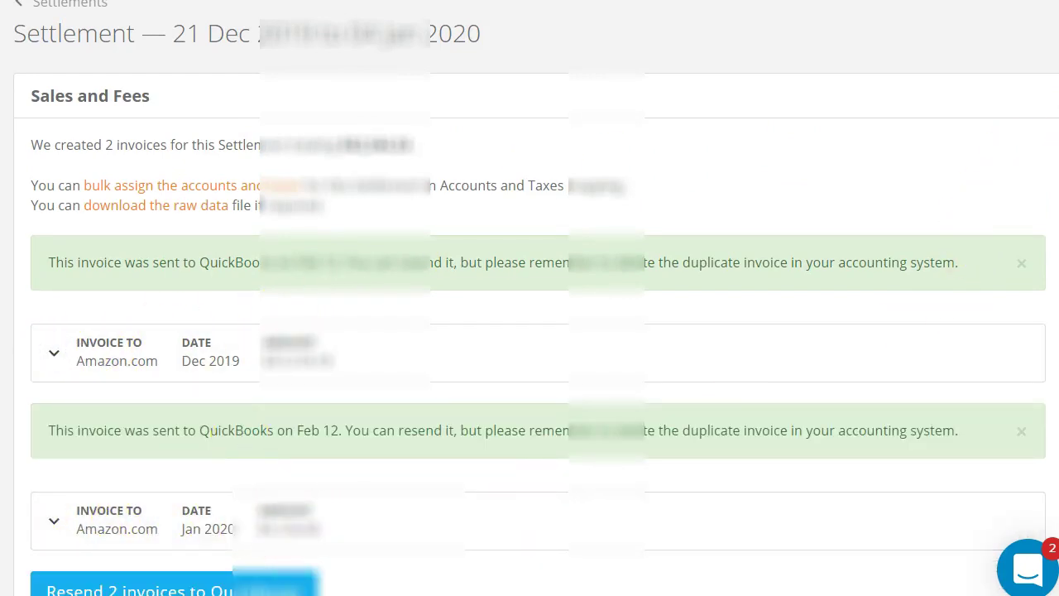
{"action": "scroll", "coordinate": [530, 298], "scroll_direction": "down", "scroll_amount": 3}
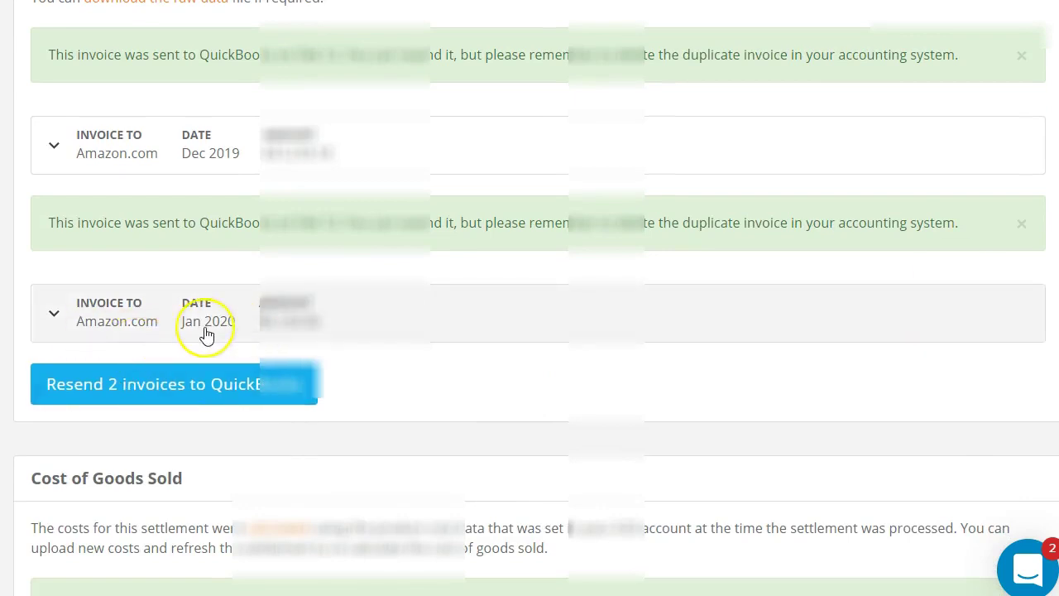
{"action": "left_click", "coordinate": [52, 314]}
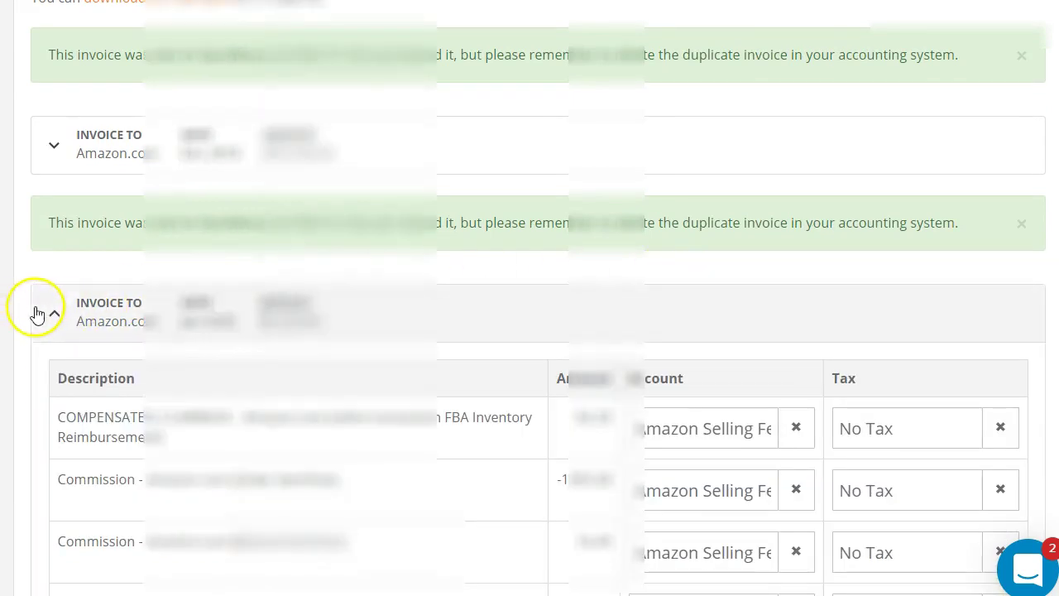
{"action": "left_click", "coordinate": [52, 312]}
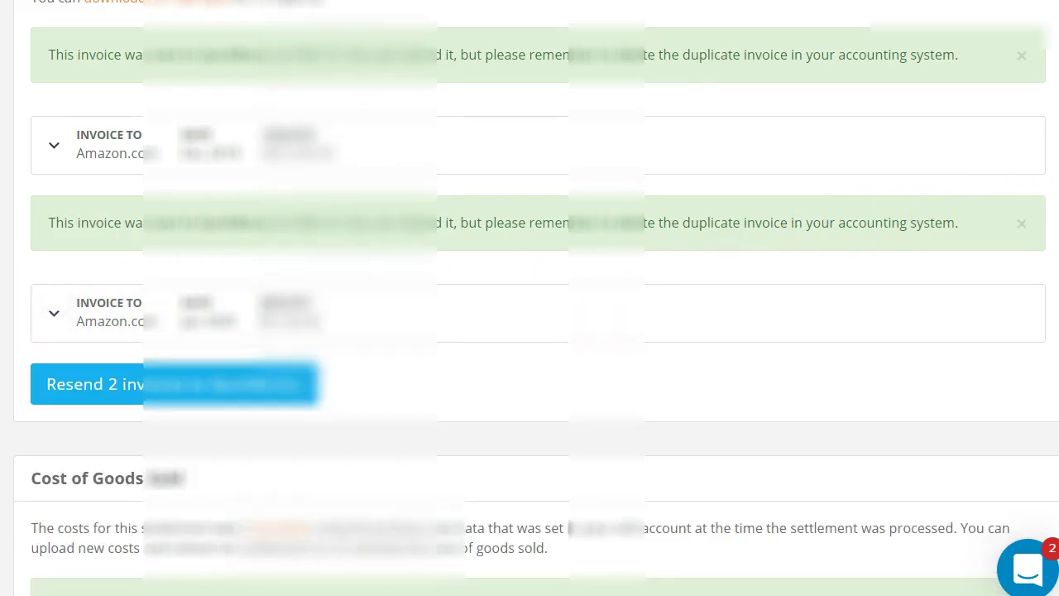
Step: Scroll down to review the settlement's Cost of Goods Sold entries
{"action": "scroll", "coordinate": [529, 298], "scroll_direction": "down", "scroll_amount": 4}
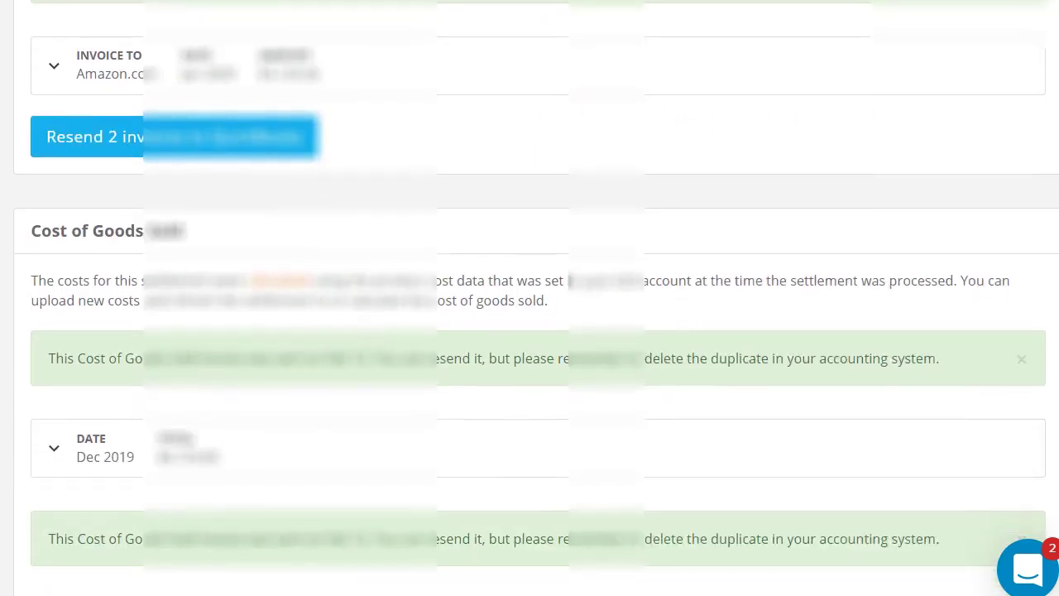
{"action": "scroll", "coordinate": [529, 298], "scroll_direction": "down", "scroll_amount": 1}
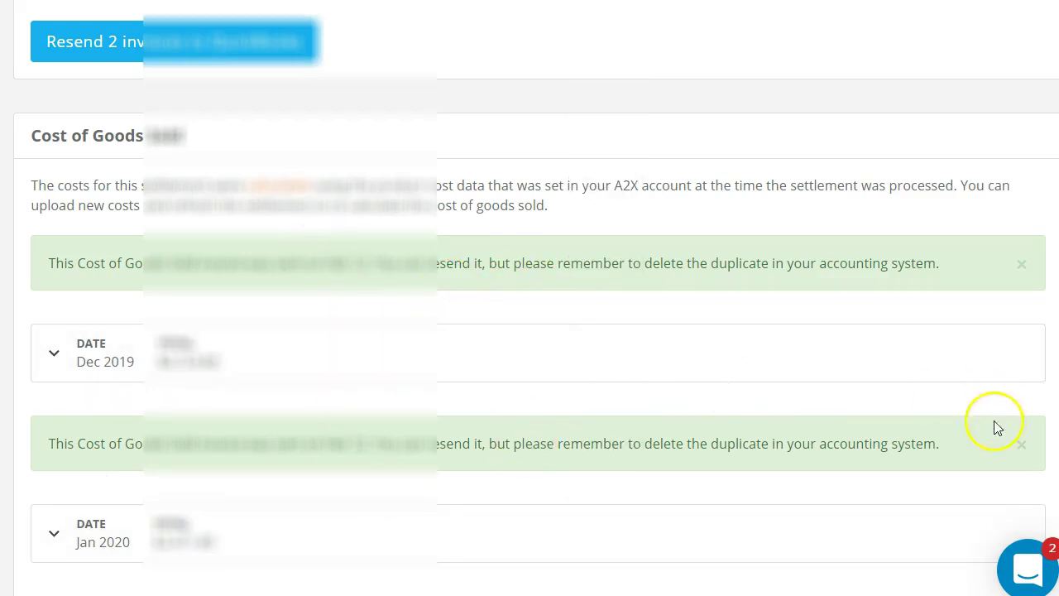
{"action": "scroll", "coordinate": [611, 273], "scroll_direction": "up", "scroll_amount": 10}
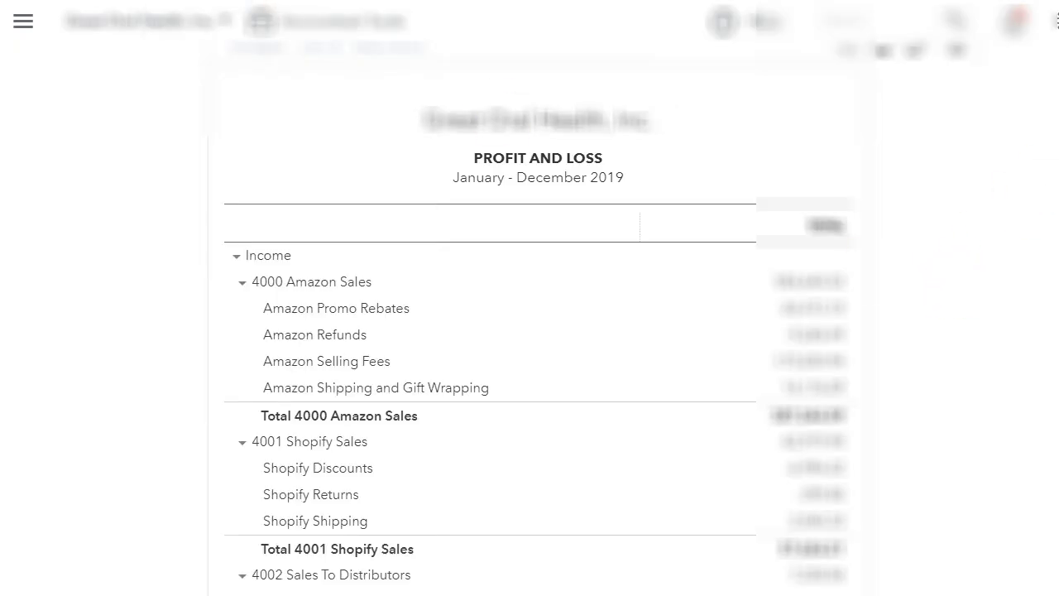
{"action": "scroll", "coordinate": [952, 265], "scroll_direction": "down", "scroll_amount": 2}
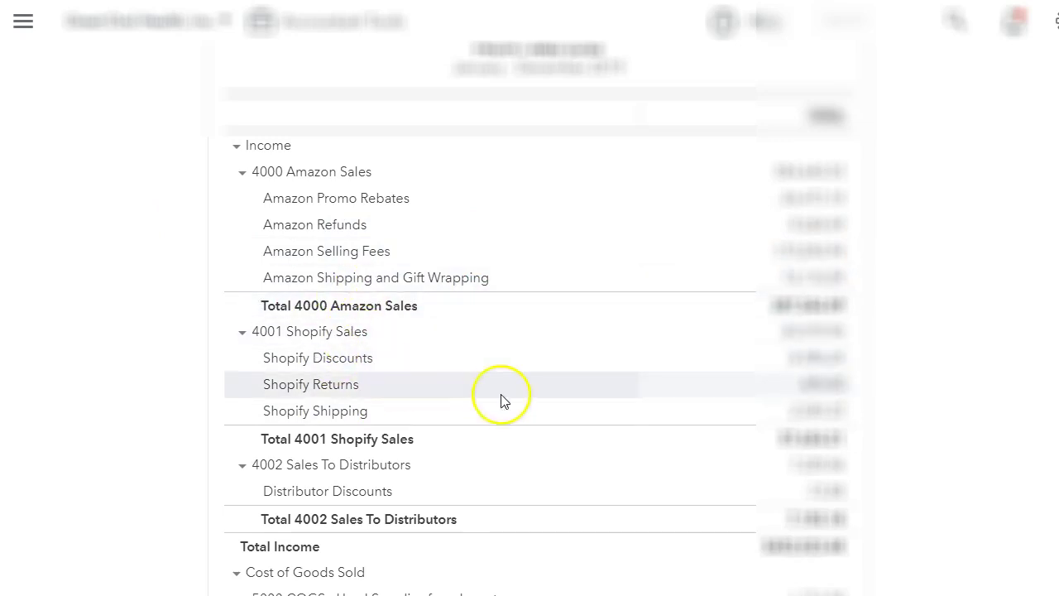
Step: Rerun the Profit and Loss report with the Last Month period, covering January 2020
{"action": "scroll", "coordinate": [257, 265], "scroll_direction": "up", "scroll_amount": 5}
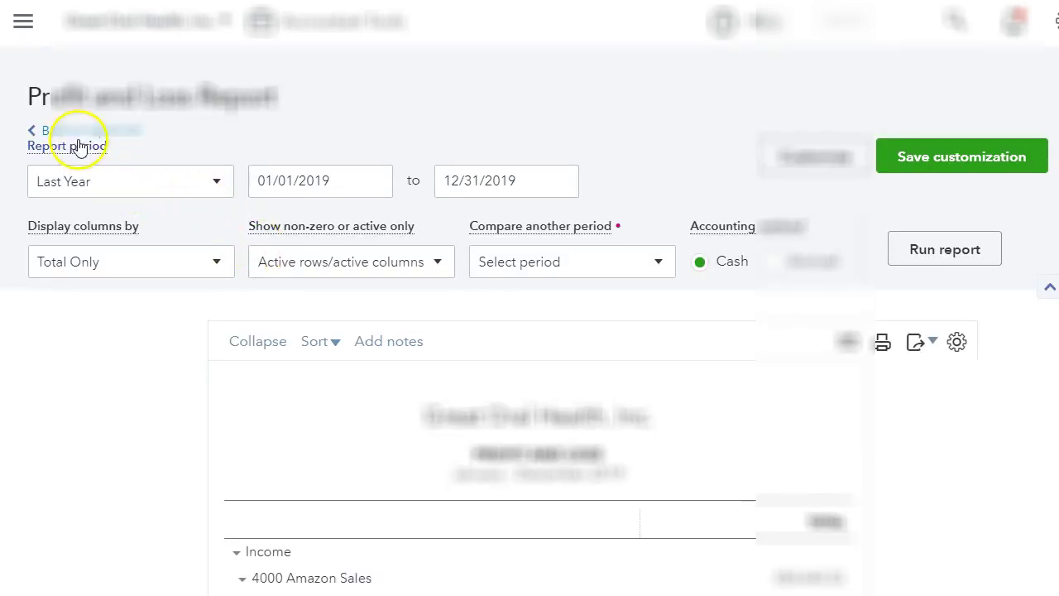
{"action": "left_click", "coordinate": [204, 180]}
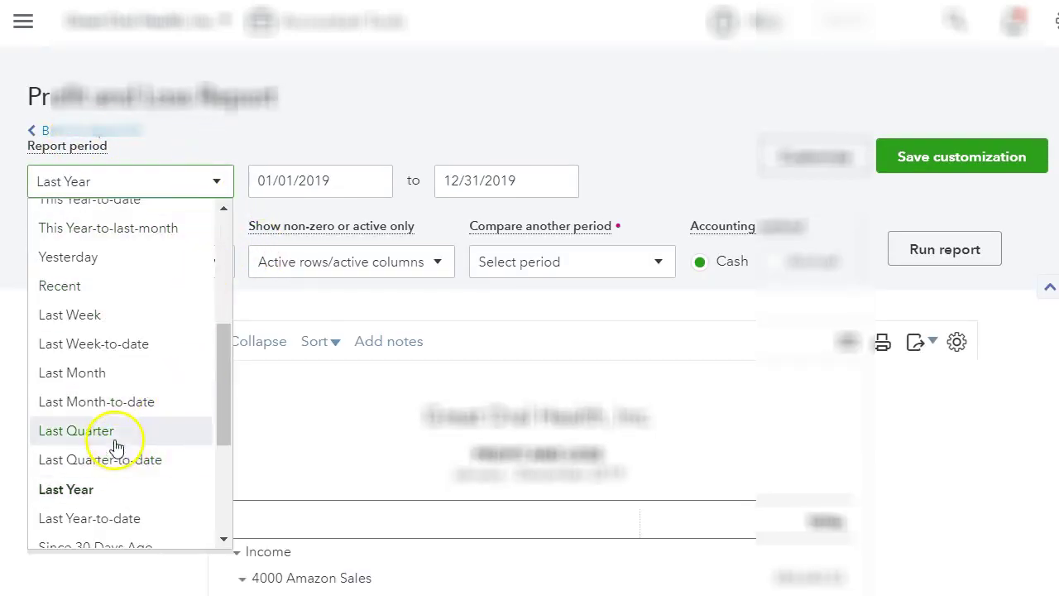
{"action": "left_click_drag", "start_coordinate": [224, 396], "coordinate": [209, 428]}
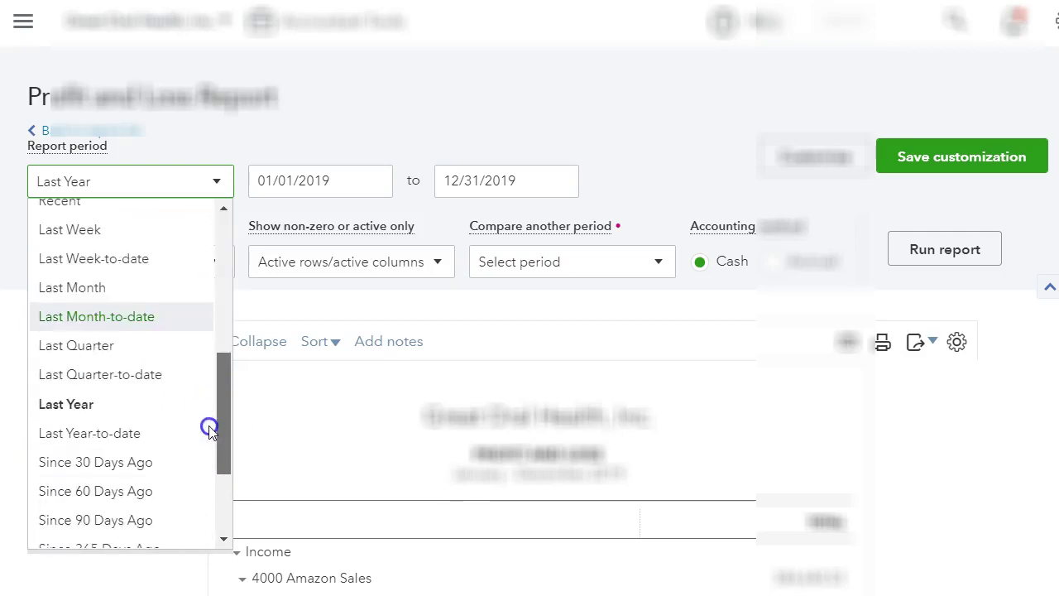
{"action": "left_click", "coordinate": [71, 287]}
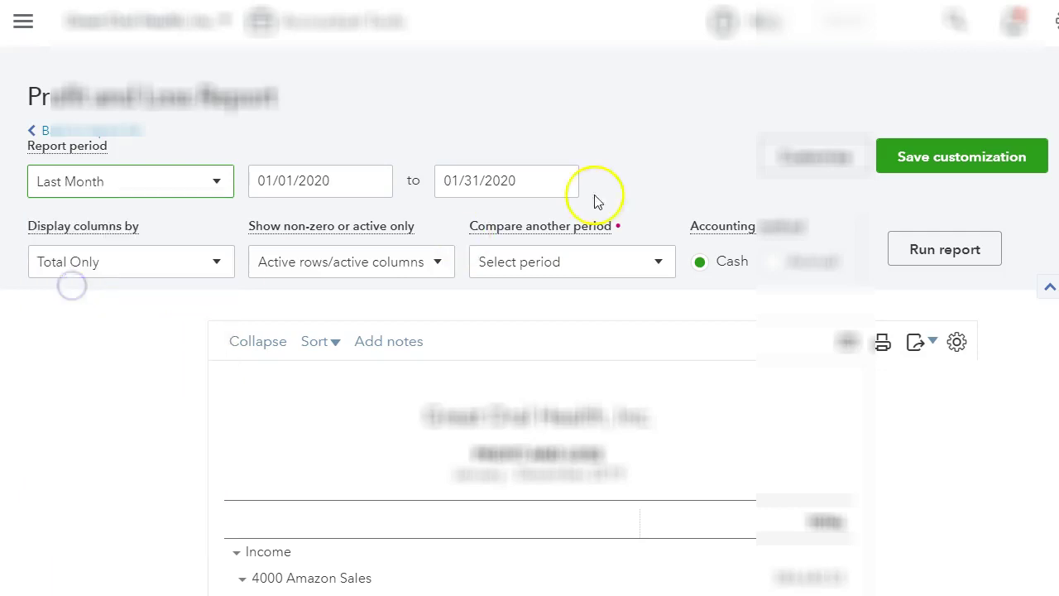
{"action": "left_click", "coordinate": [943, 263]}
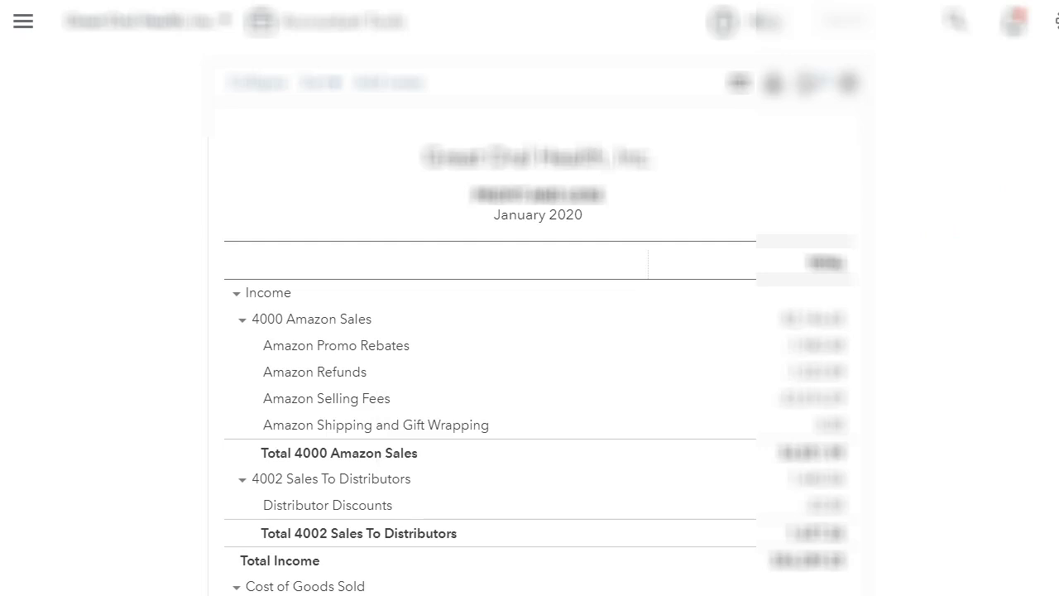
Step: Scroll the January 2020 Profit and Loss down to the 4000 Amazon Sales amount
{"action": "scroll", "coordinate": [915, 241], "scroll_direction": "down", "scroll_amount": 2}
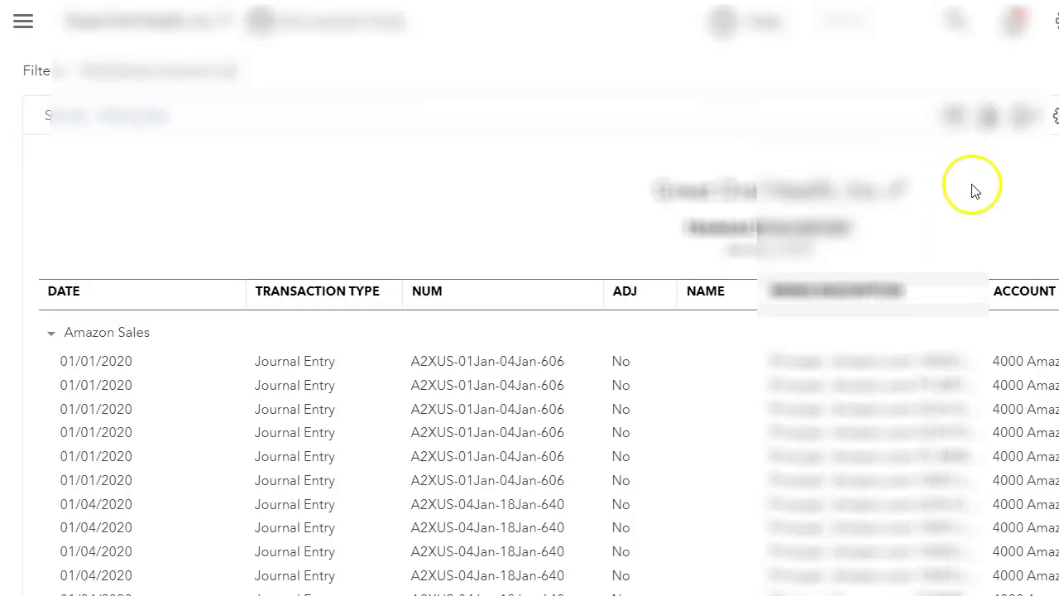
Step: Review journal entry A2XUS-18Jan-01Feb-575's lines for Amazon sales, fees, sales tax and carried balances
{"action": "scroll", "coordinate": [976, 319], "scroll_direction": "down", "scroll_amount": 10}
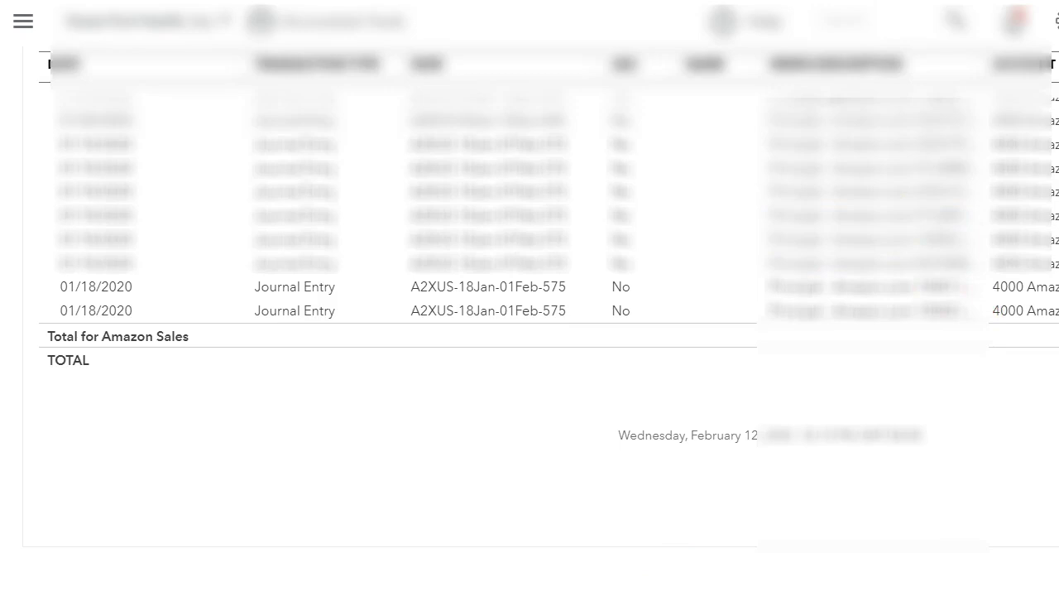
{"action": "scroll", "coordinate": [576, 592], "scroll_direction": "right", "scroll_amount": 3}
{"action": "scroll", "coordinate": [576, 591], "scroll_direction": "left", "scroll_amount": 3}
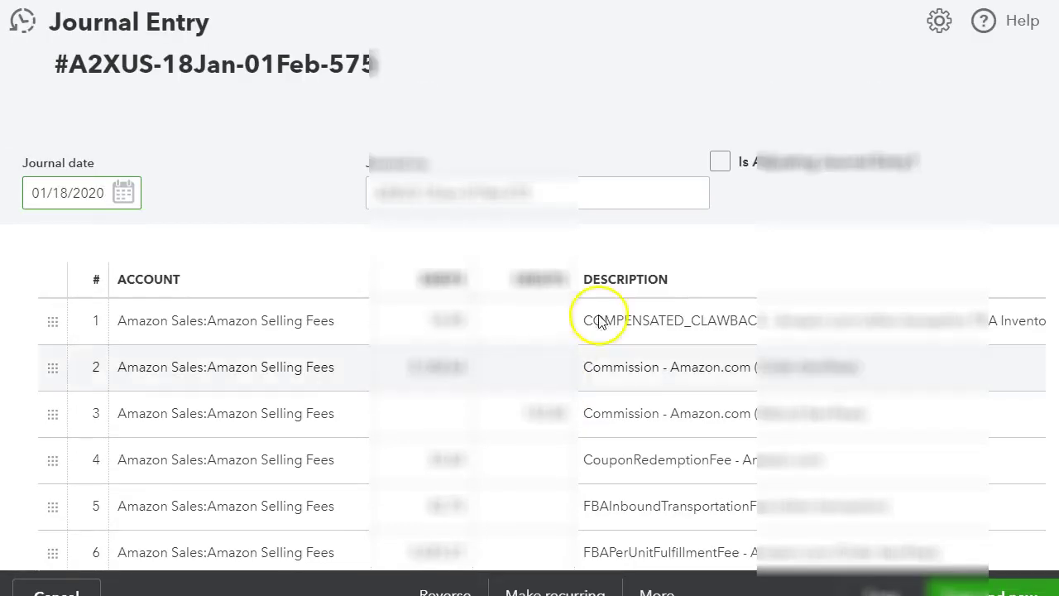
{"action": "scroll", "coordinate": [530, 330], "scroll_direction": "down", "scroll_amount": 3}
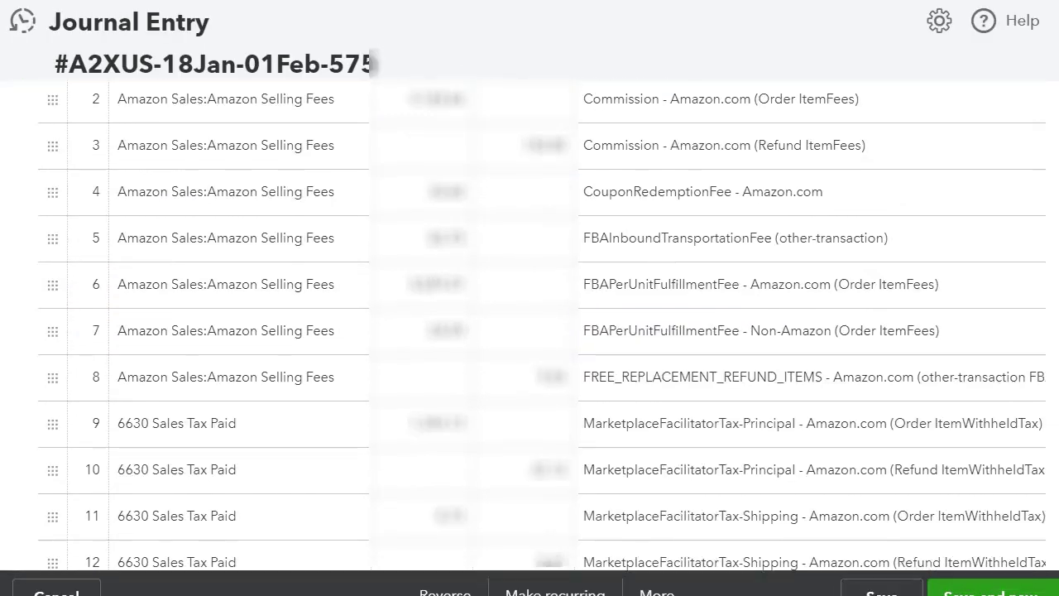
{"action": "scroll", "coordinate": [529, 331], "scroll_direction": "up", "scroll_amount": 2}
{"action": "scroll", "coordinate": [530, 331], "scroll_direction": "down", "scroll_amount": 2}
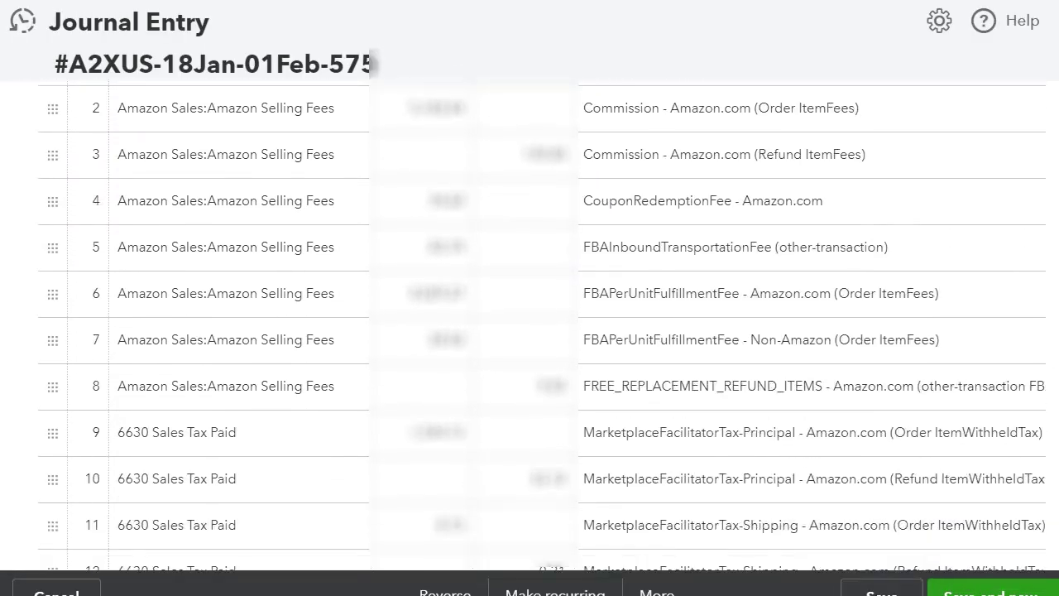
{"action": "scroll", "coordinate": [529, 331], "scroll_direction": "down", "scroll_amount": 6}
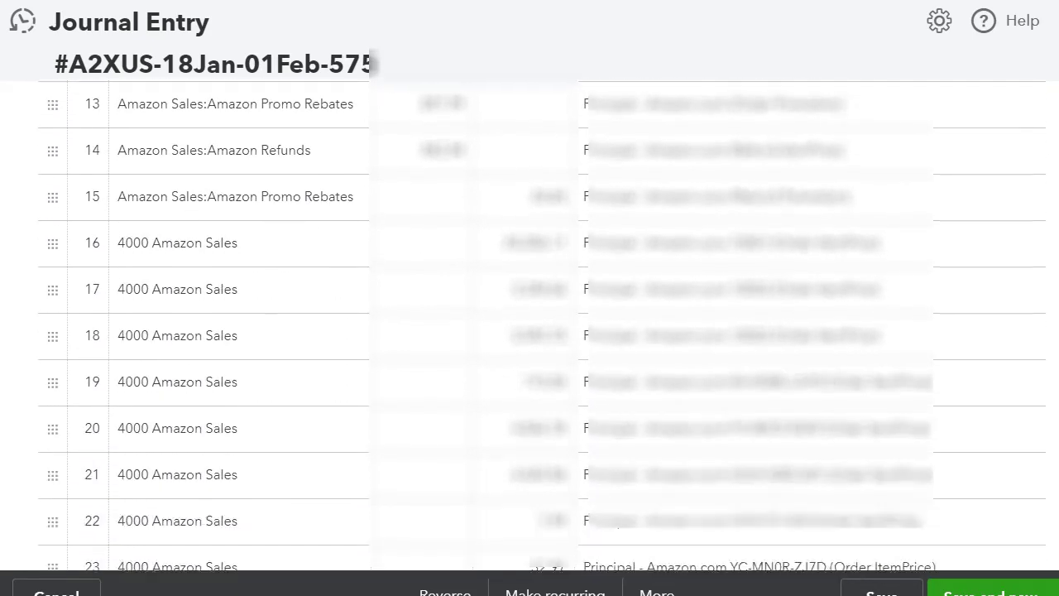
{"action": "scroll", "coordinate": [529, 331], "scroll_direction": "down", "scroll_amount": 6}
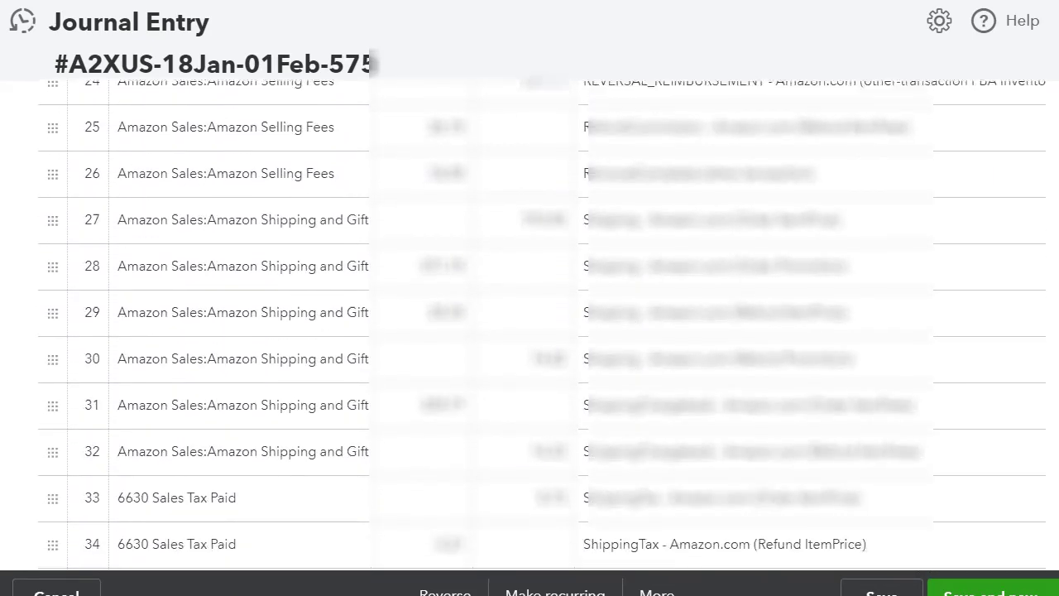
{"action": "scroll", "coordinate": [529, 331], "scroll_direction": "down", "scroll_amount": 5}
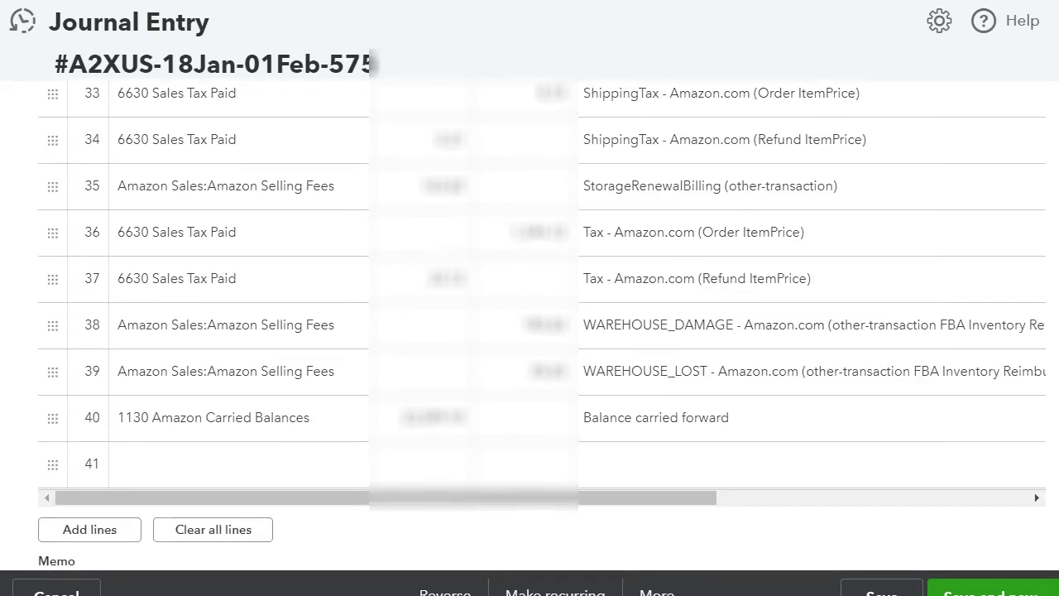
{"action": "scroll", "coordinate": [530, 331], "scroll_direction": "up", "scroll_amount": 7}
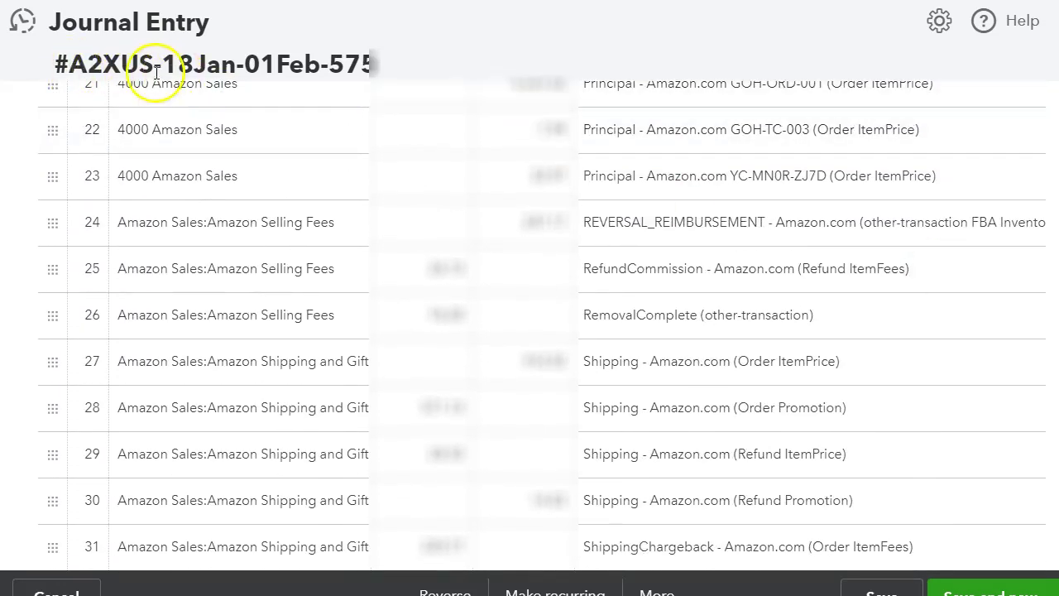
{"action": "scroll", "coordinate": [529, 331], "scroll_direction": "up", "scroll_amount": 10}
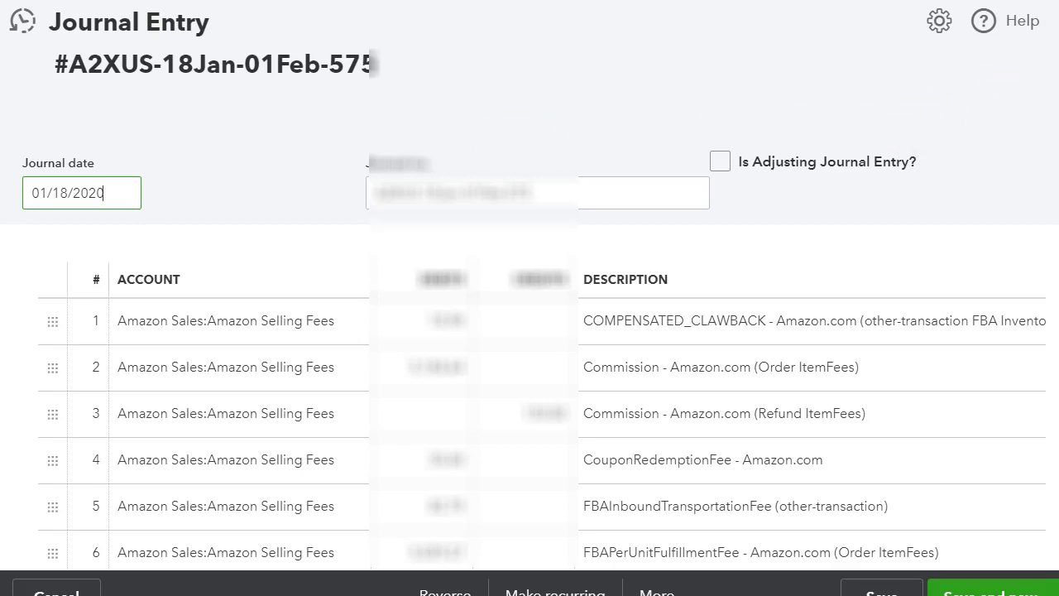
{"action": "scroll", "coordinate": [530, 330], "scroll_direction": "down", "scroll_amount": 3}
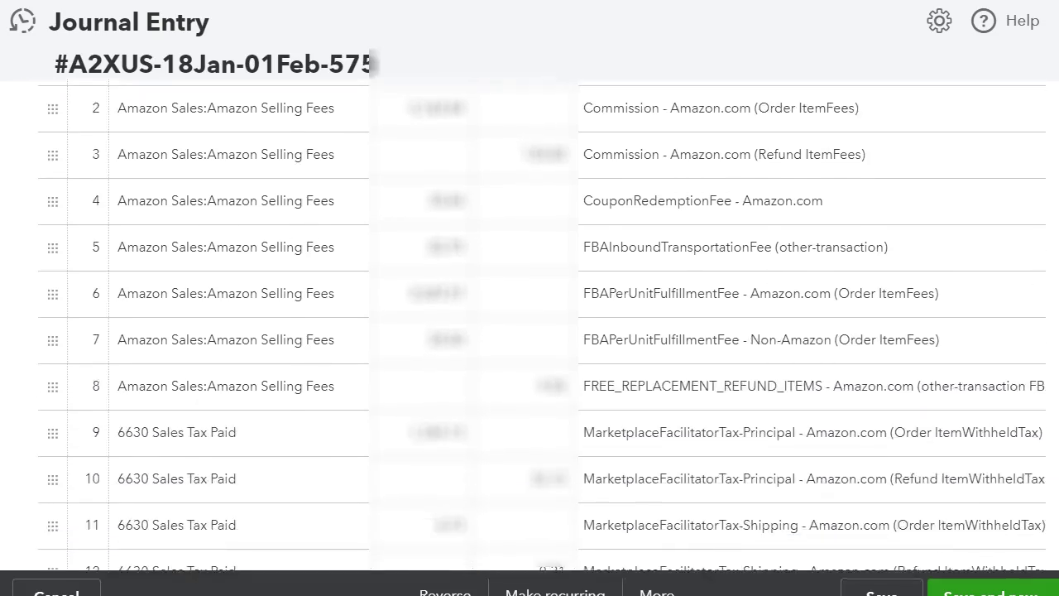
{"action": "scroll", "coordinate": [542, 324], "scroll_direction": "down", "scroll_amount": 4}
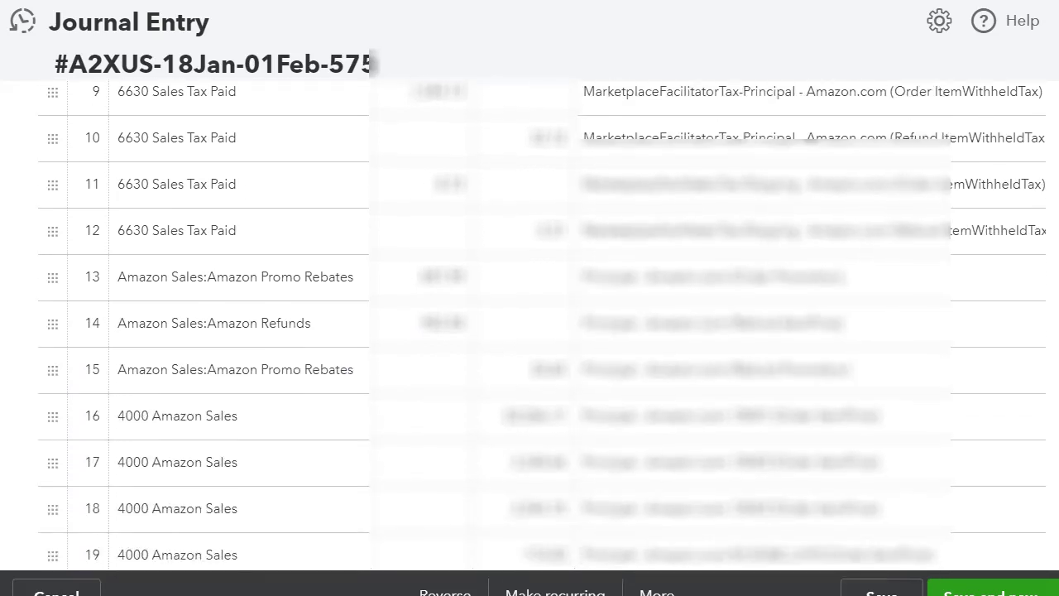
{"action": "scroll", "coordinate": [542, 324], "scroll_direction": "down", "scroll_amount": 2}
{"action": "scroll", "coordinate": [542, 324], "scroll_direction": "down", "scroll_amount": 1}
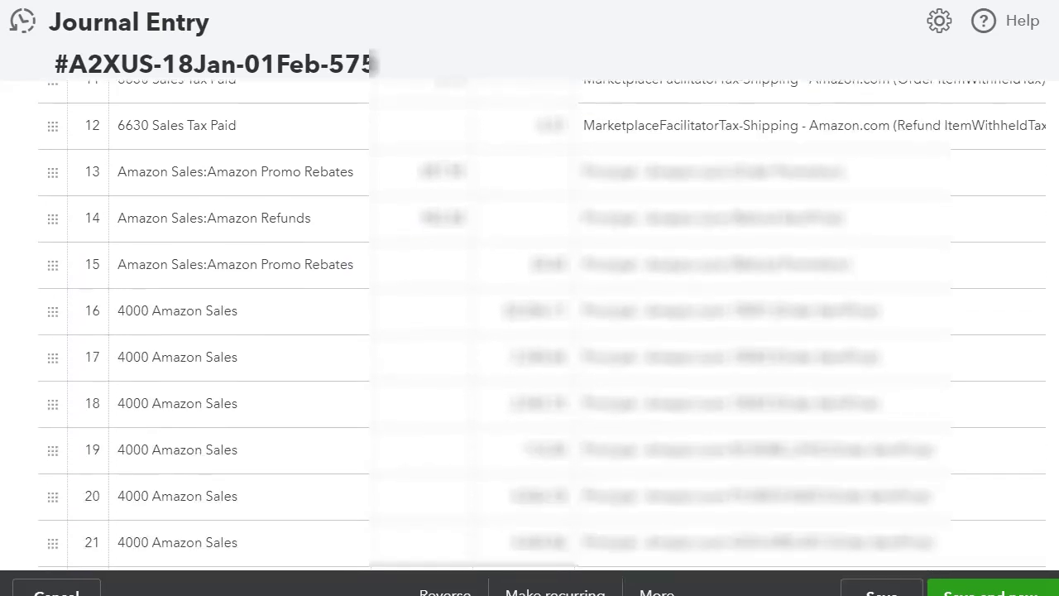
{"action": "scroll", "coordinate": [542, 325], "scroll_direction": "down", "scroll_amount": 3}
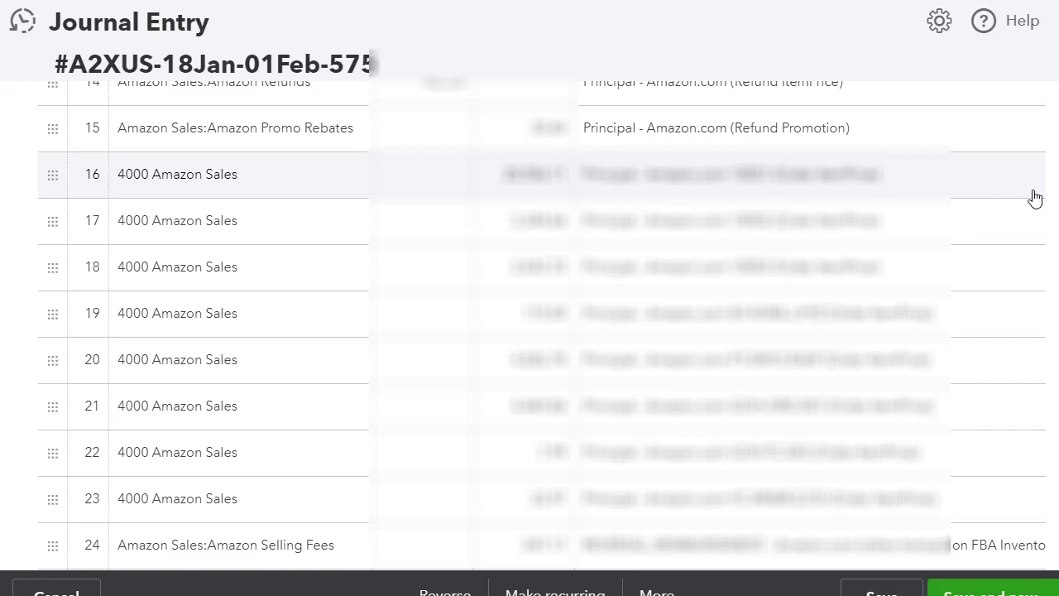
Step: Return to the January 2020 transaction report and scan its Promo Rebates and Refunds entries
{"action": "left_click", "coordinate": [1055, 212]}
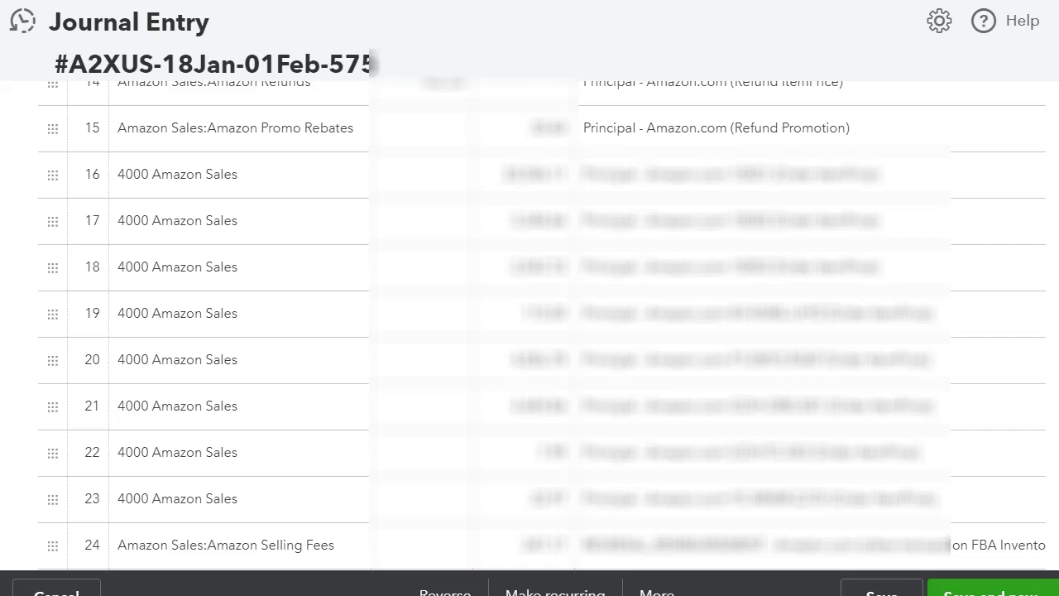
{"action": "scroll", "coordinate": [542, 324], "scroll_direction": "down", "scroll_amount": 5}
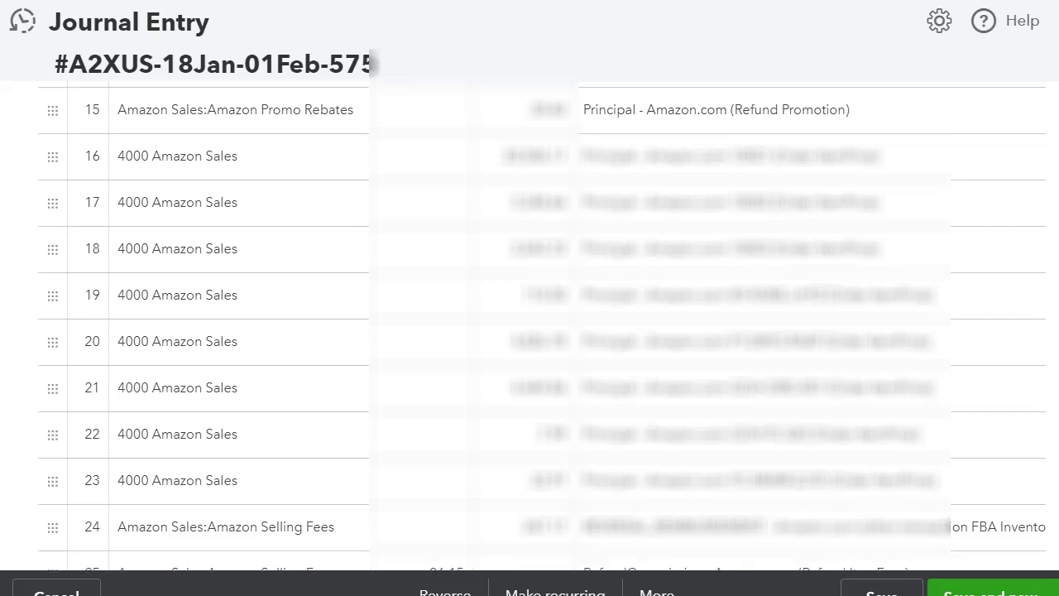
{"action": "scroll", "coordinate": [542, 324], "scroll_direction": "down", "scroll_amount": 5}
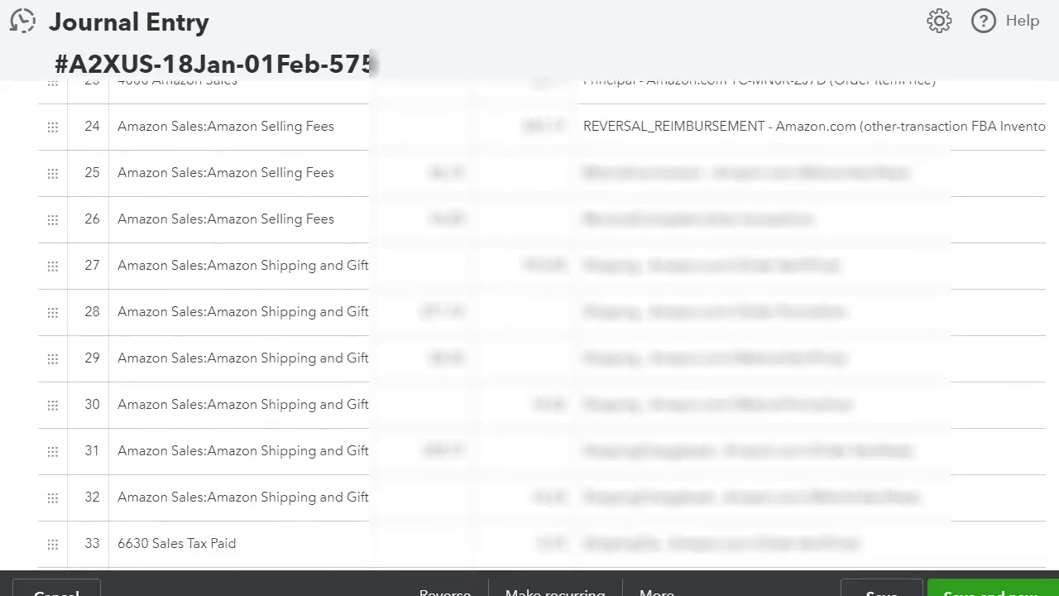
{"action": "scroll", "coordinate": [542, 324], "scroll_direction": "down", "scroll_amount": 2}
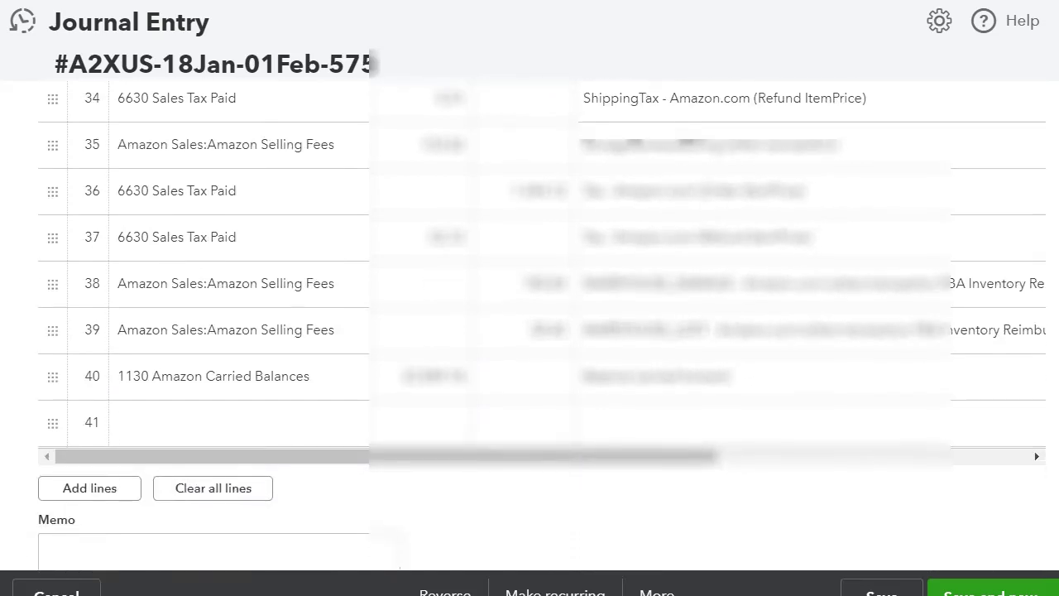
{"action": "scroll", "coordinate": [542, 313], "scroll_direction": "up", "scroll_amount": 1}
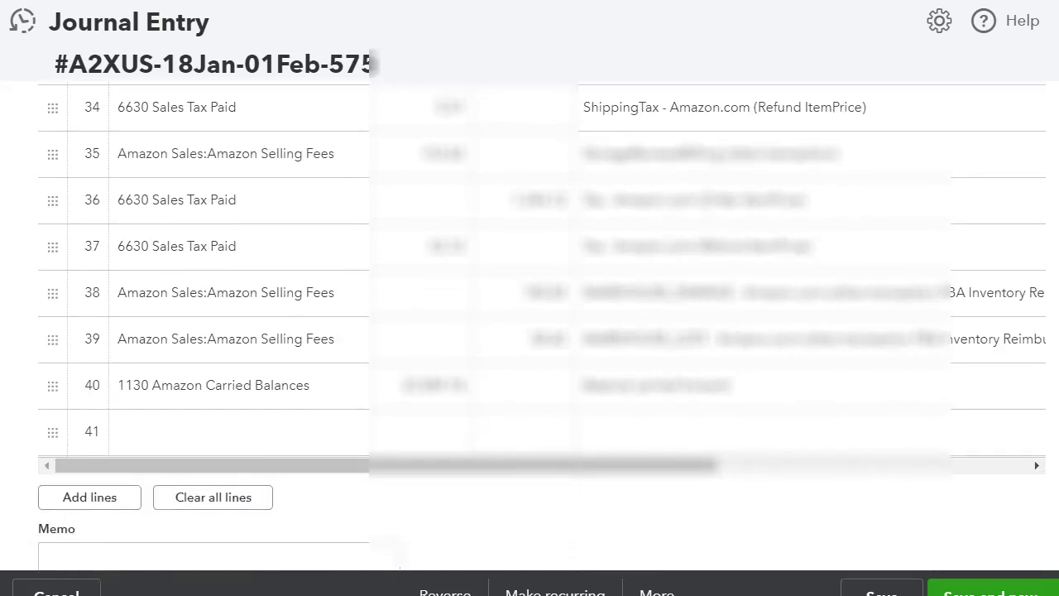
{"action": "scroll", "coordinate": [542, 331], "scroll_direction": "up", "scroll_amount": 10}
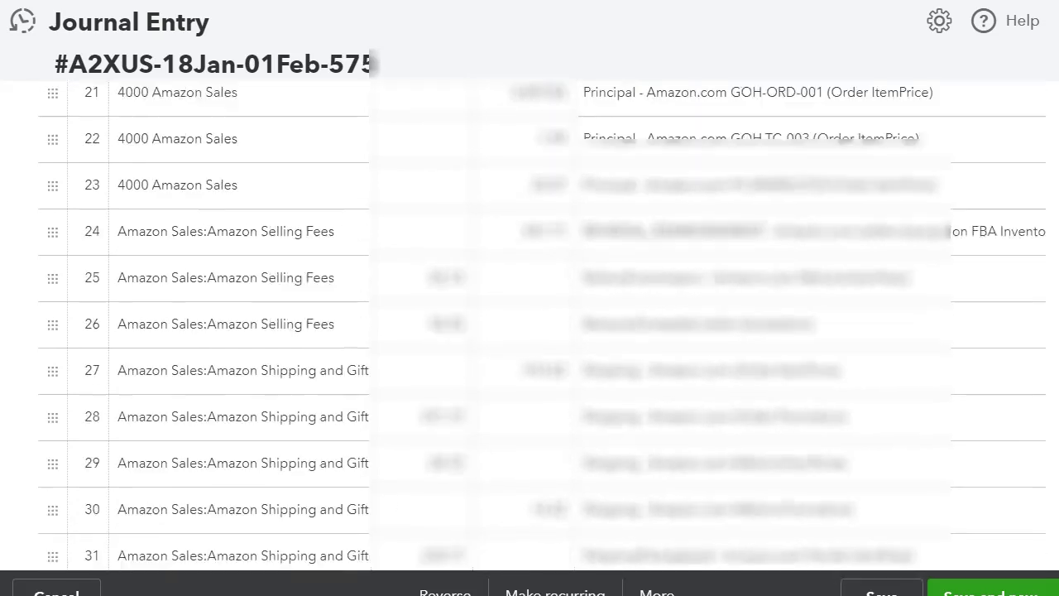
{"action": "scroll", "coordinate": [542, 324], "scroll_direction": "up", "scroll_amount": 5}
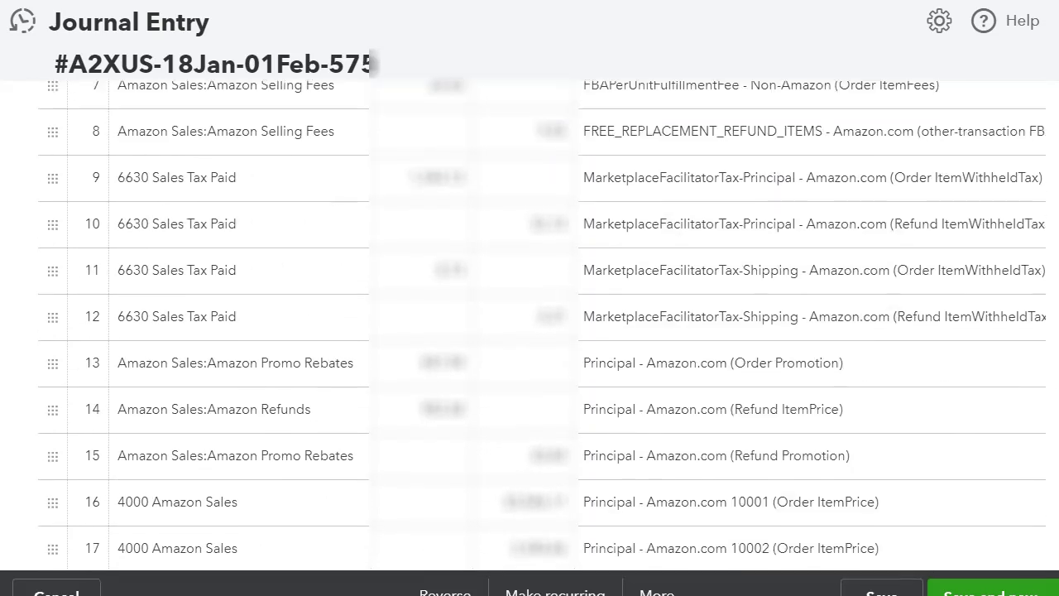
{"action": "scroll", "coordinate": [541, 325], "scroll_direction": "up", "scroll_amount": 2}
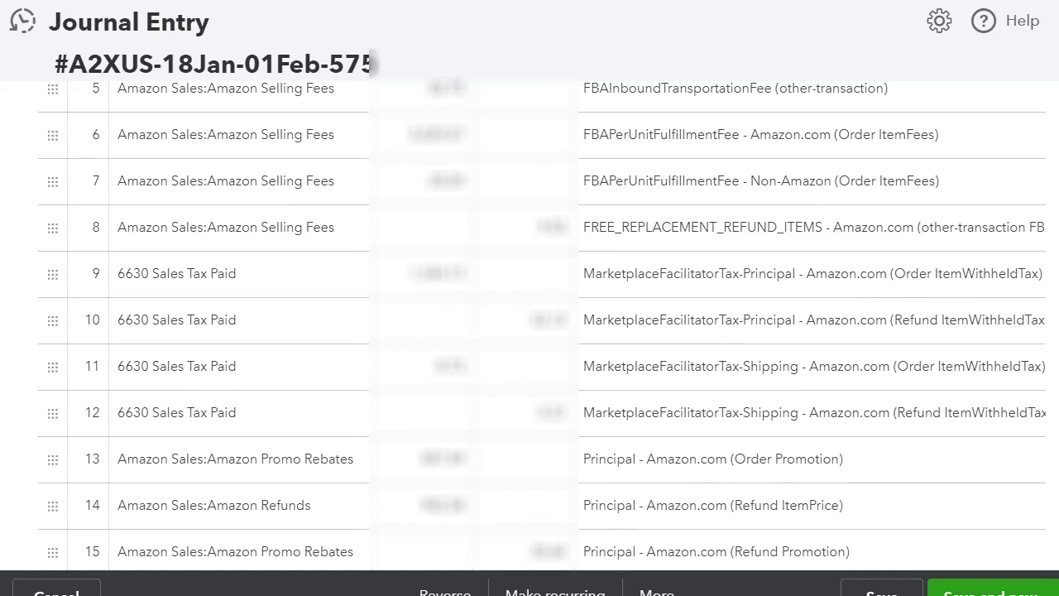
{"action": "scroll", "coordinate": [542, 325], "scroll_direction": "up", "scroll_amount": 3}
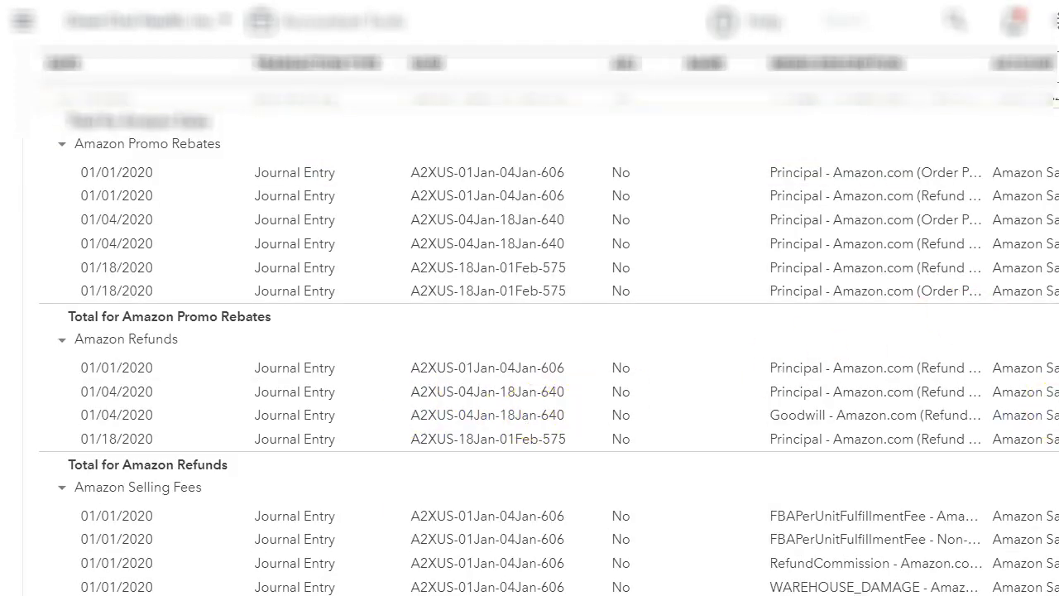
{"action": "scroll", "coordinate": [915, 350], "scroll_direction": "up", "scroll_amount": 3}
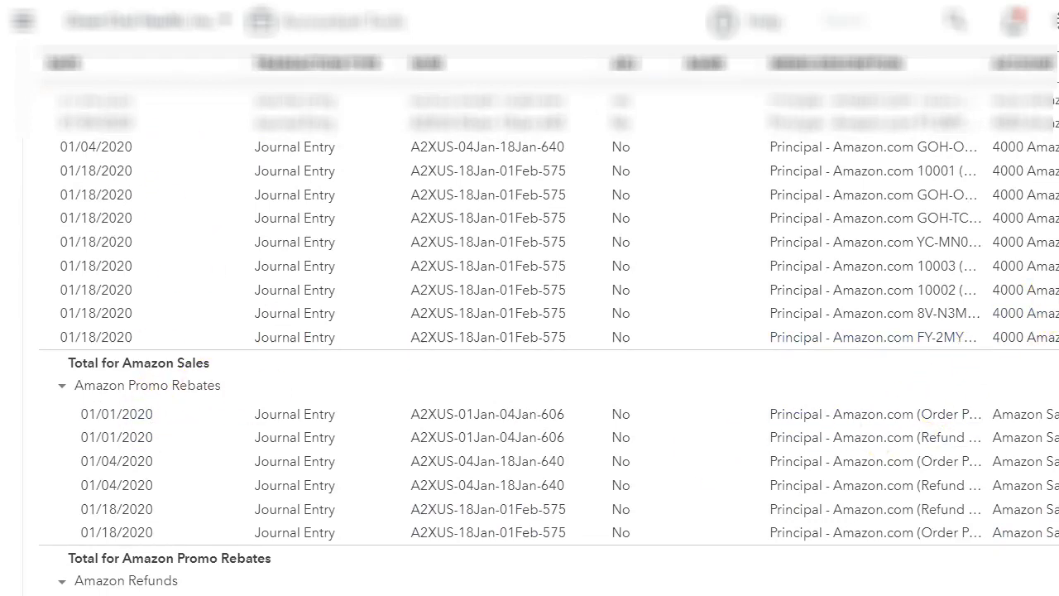
{"action": "scroll", "coordinate": [549, 344], "scroll_direction": "down", "scroll_amount": 3}
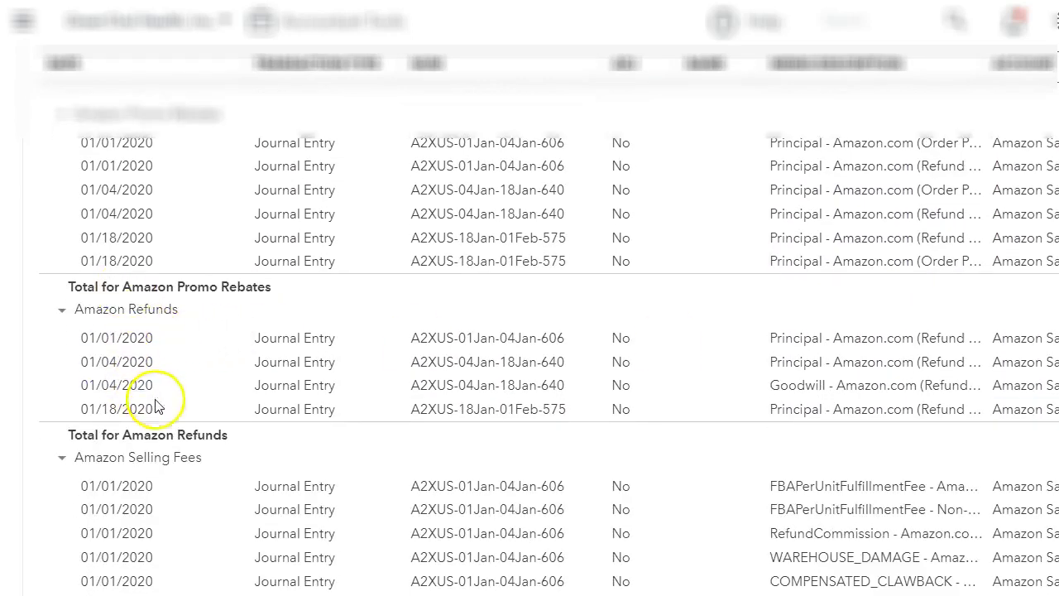
{"action": "scroll", "coordinate": [941, 461], "scroll_direction": "down", "scroll_amount": 2}
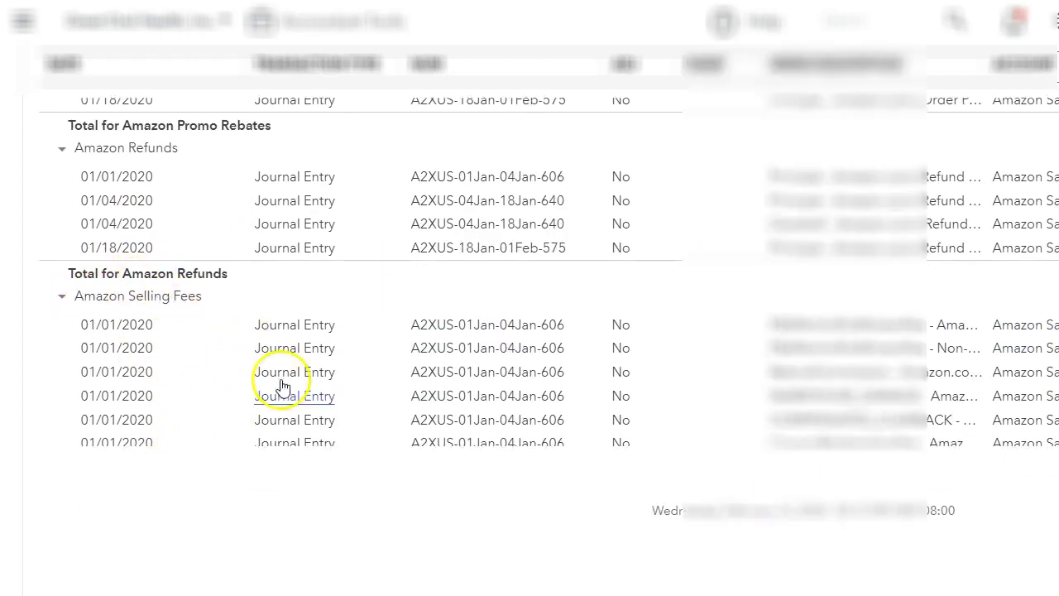
{"action": "scroll", "coordinate": [356, 340], "scroll_direction": "up", "scroll_amount": 10}
{"action": "scroll", "coordinate": [683, 406], "scroll_direction": "down", "scroll_amount": 10}
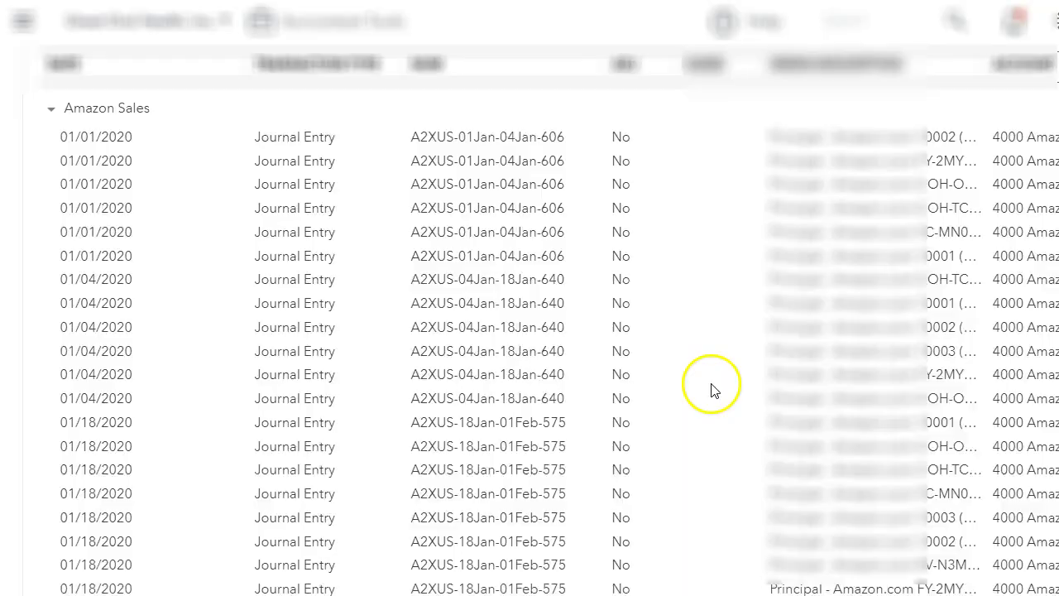
{"action": "scroll", "coordinate": [683, 299], "scroll_direction": "down", "scroll_amount": 2}
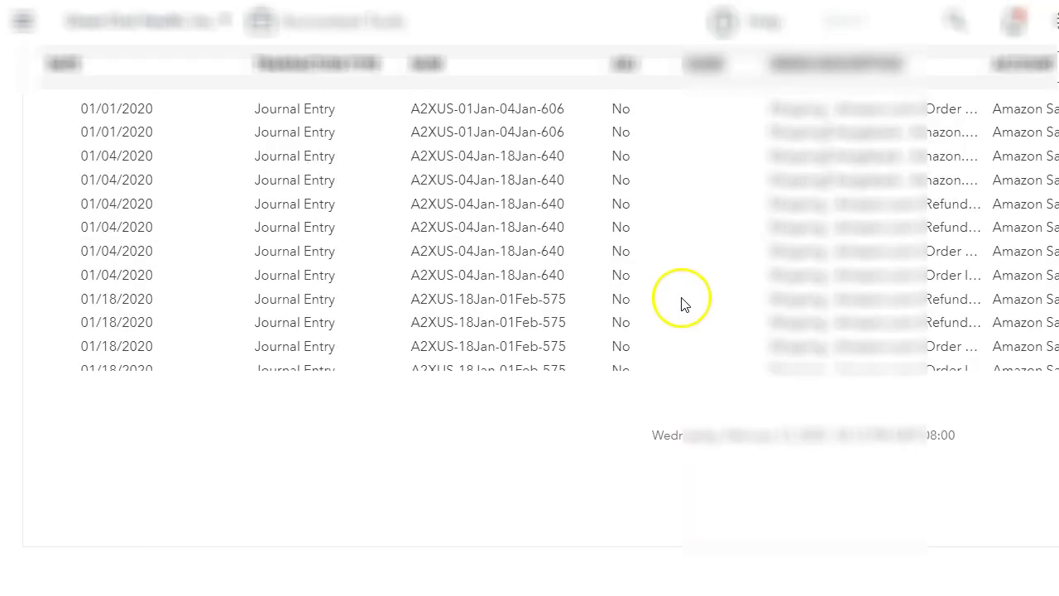
{"action": "scroll", "coordinate": [711, 312], "scroll_direction": "down", "scroll_amount": 2}
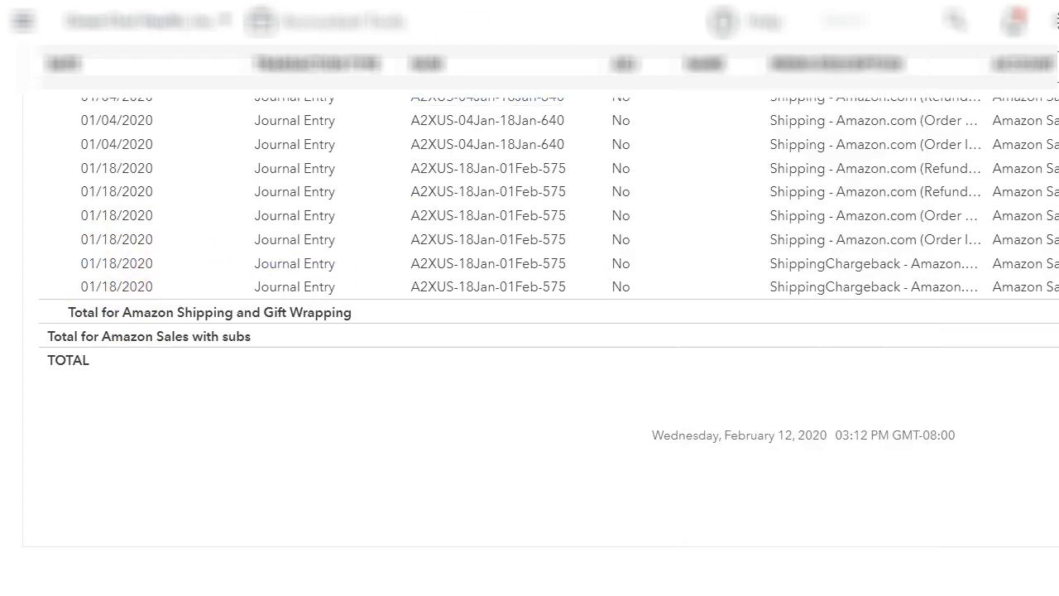
{"action": "scroll", "coordinate": [623, 370], "scroll_direction": "up", "scroll_amount": 15}
{"action": "scroll", "coordinate": [622, 370], "scroll_direction": "down", "scroll_amount": 3}
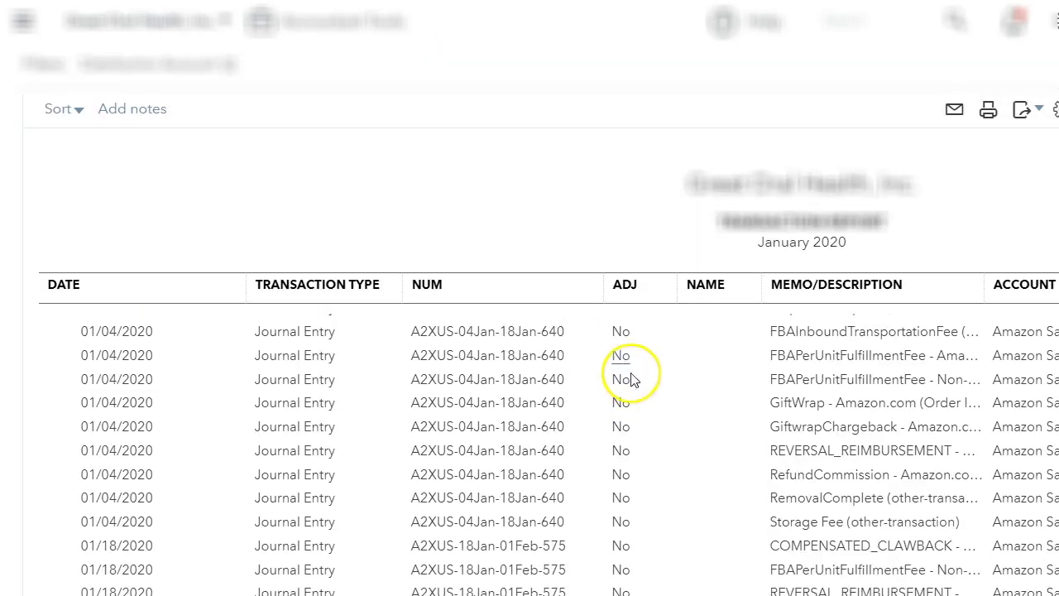
{"action": "scroll", "coordinate": [685, 406], "scroll_direction": "down", "scroll_amount": 12}
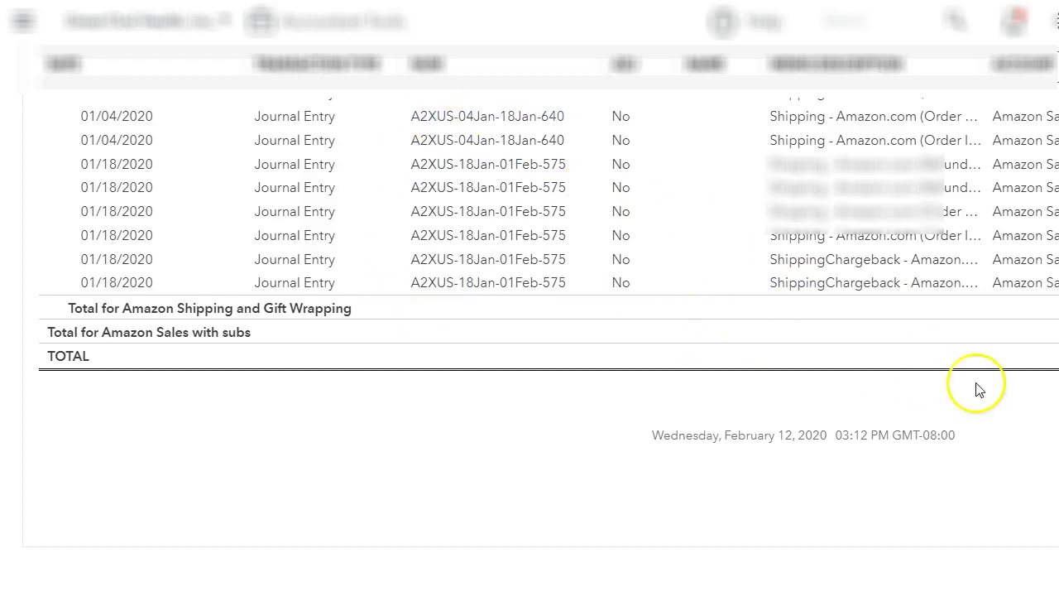
{"action": "scroll", "coordinate": [529, 345], "scroll_direction": "up", "scroll_amount": 10}
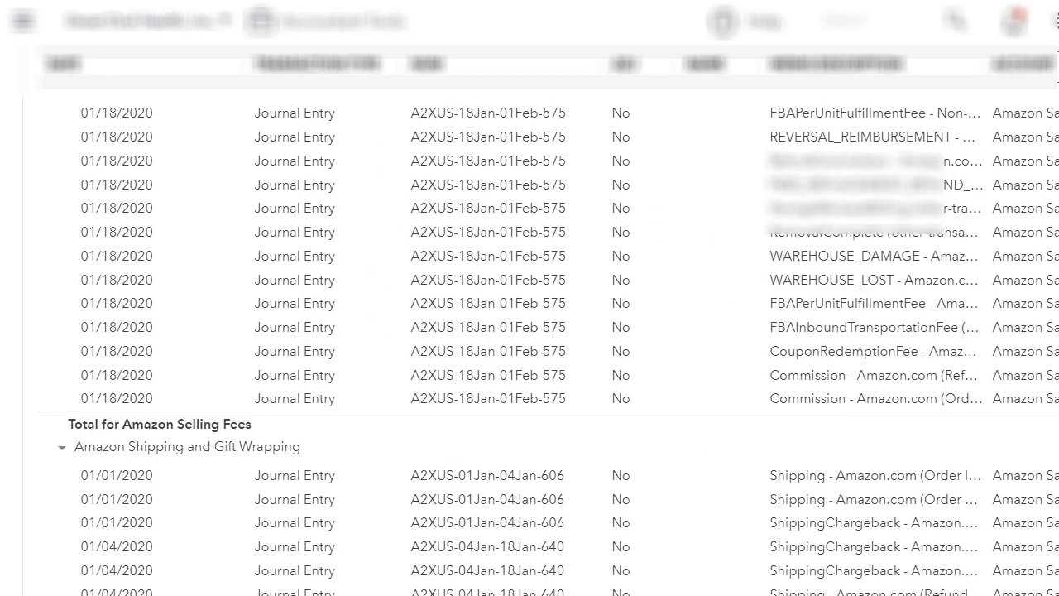
{"action": "scroll", "coordinate": [529, 346], "scroll_direction": "up", "scroll_amount": 3}
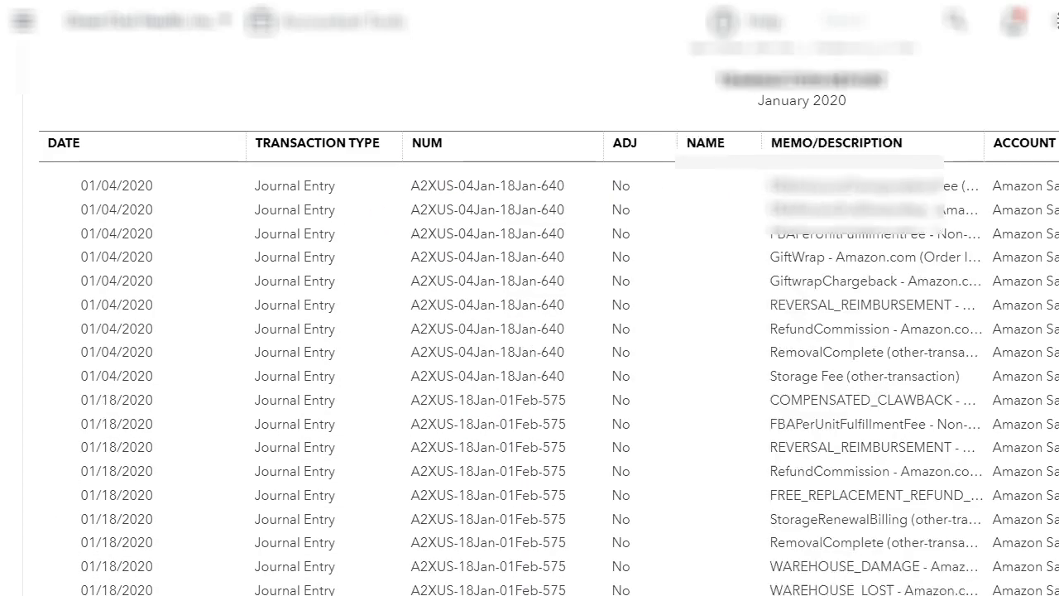
{"action": "scroll", "coordinate": [1054, 413], "scroll_direction": "down", "scroll_amount": 15}
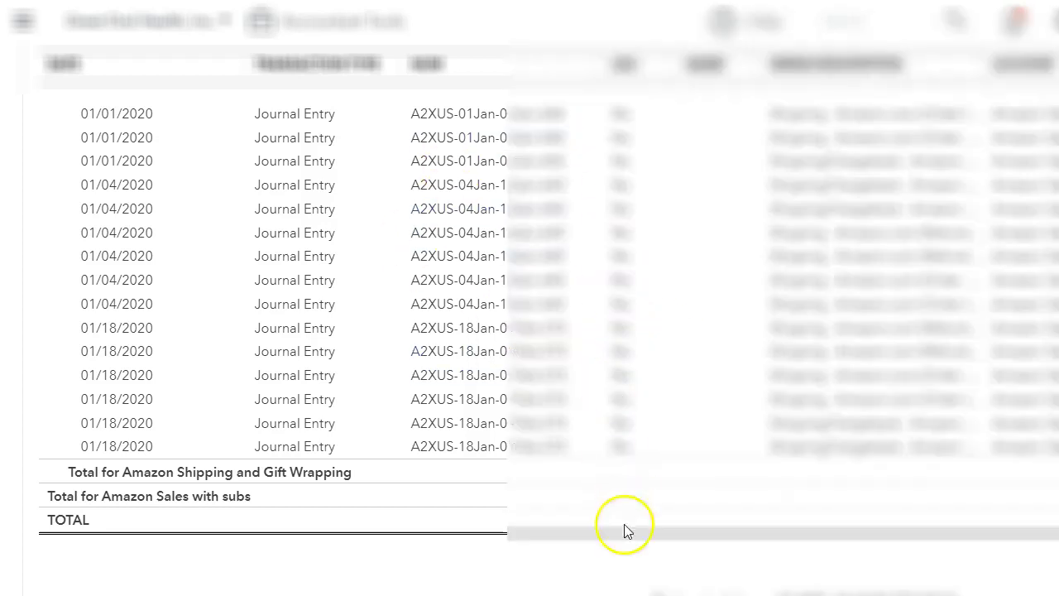
{"action": "scroll", "coordinate": [856, 582], "scroll_direction": "right", "scroll_amount": 5}
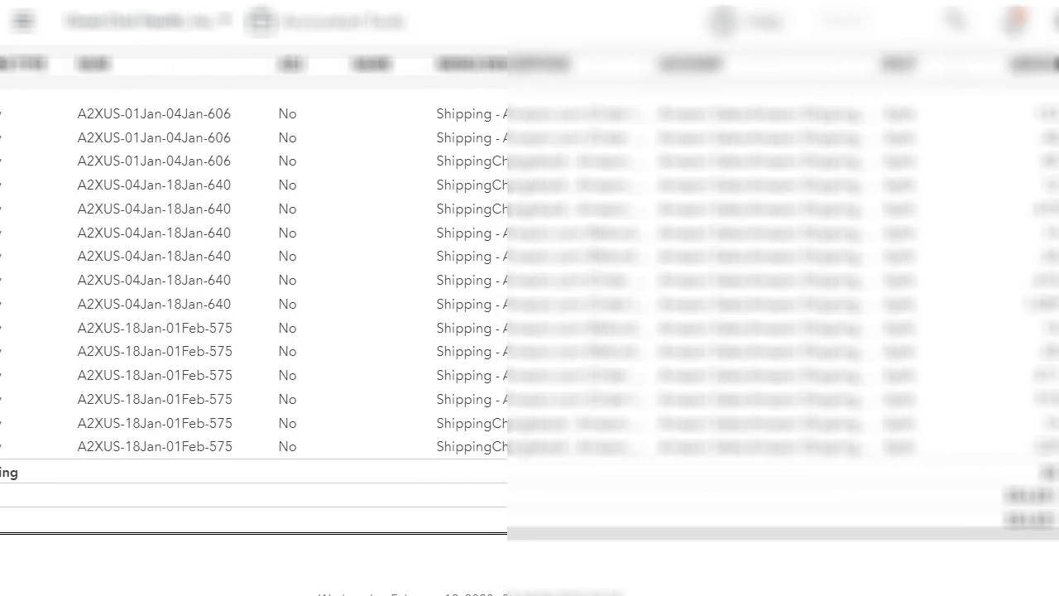
{"action": "scroll", "coordinate": [856, 582], "scroll_direction": "right", "scroll_amount": 3}
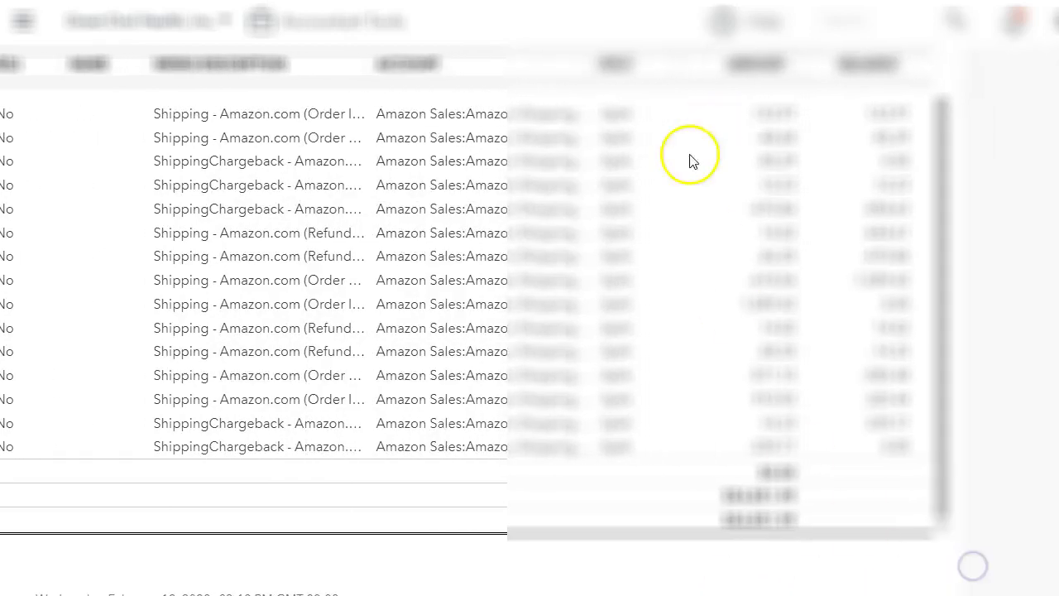
{"action": "scroll", "coordinate": [295, 318], "scroll_direction": "up", "scroll_amount": 5}
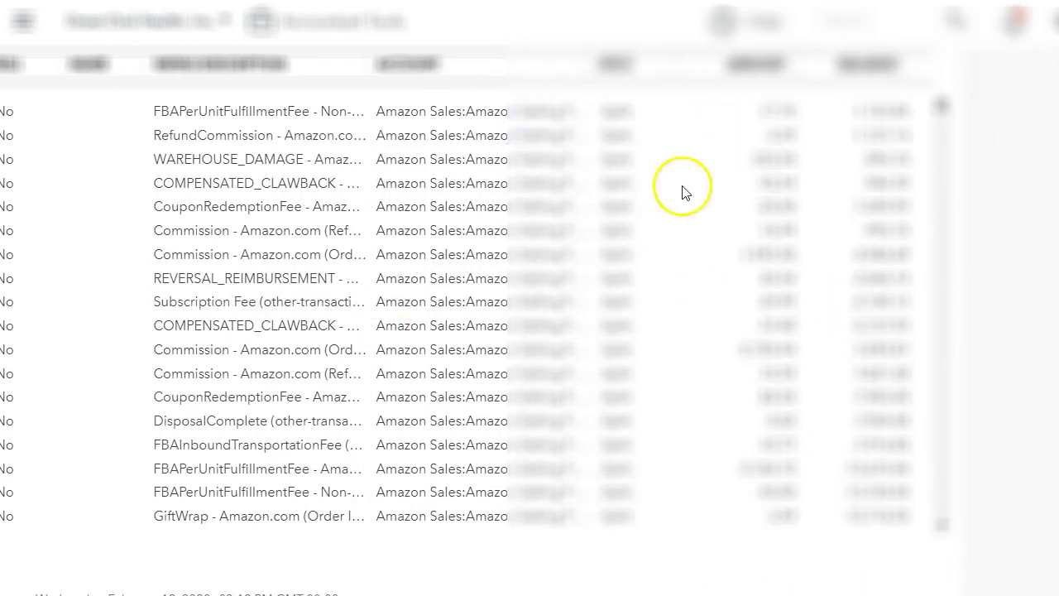
{"action": "scroll", "coordinate": [474, 255], "scroll_direction": "left", "scroll_amount": 5}
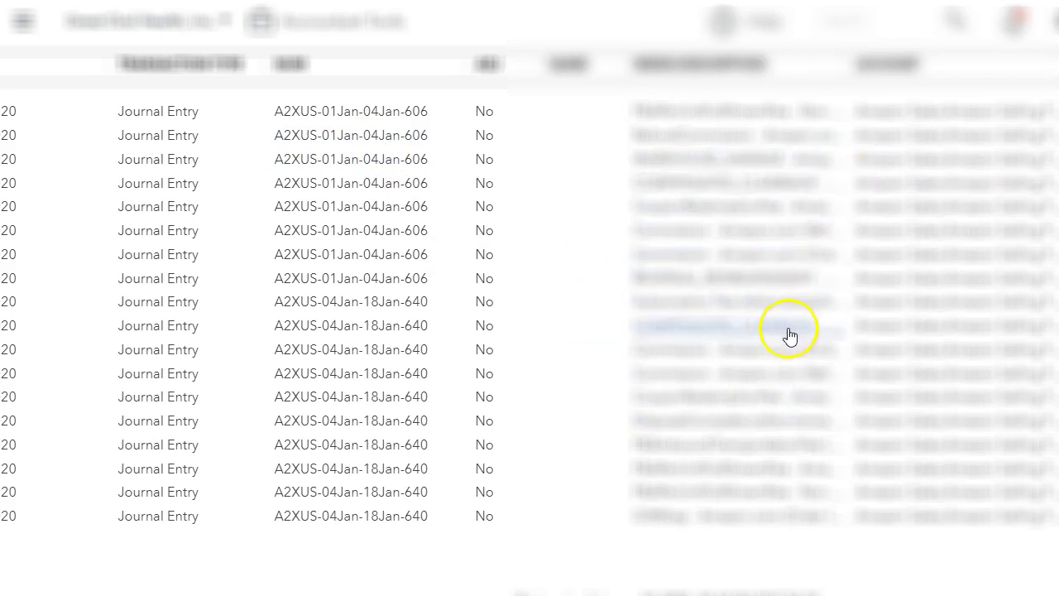
{"action": "scroll", "coordinate": [787, 335], "scroll_direction": "down", "scroll_amount": 5}
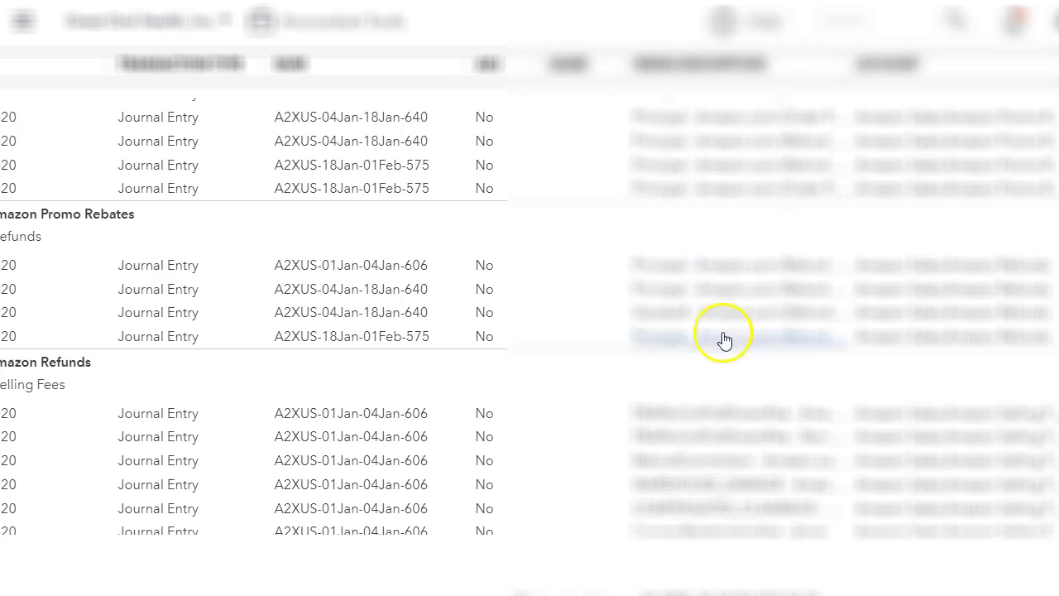
{"action": "scroll", "coordinate": [726, 307], "scroll_direction": "up", "scroll_amount": 10}
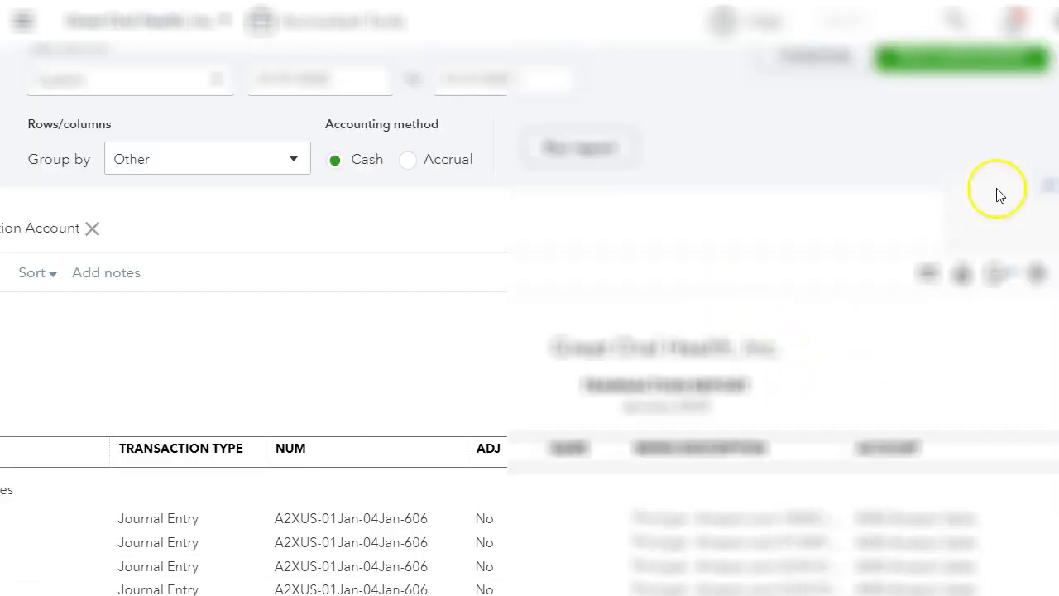
{"action": "scroll", "coordinate": [529, 331], "scroll_direction": "down", "scroll_amount": 5}
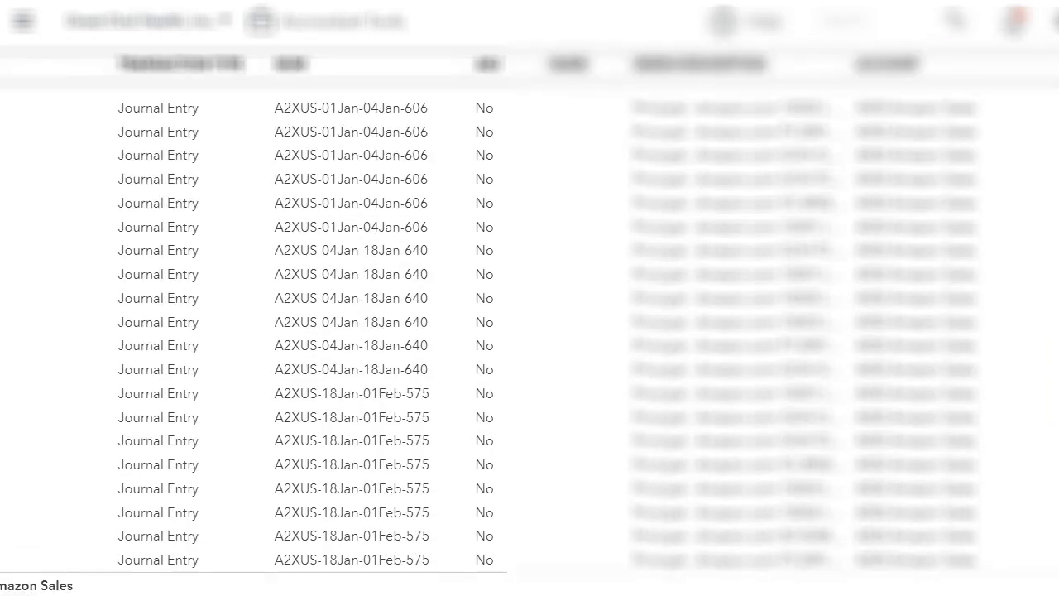
{"action": "scroll", "coordinate": [529, 331], "scroll_direction": "down", "scroll_amount": 2}
{"action": "scroll", "coordinate": [530, 331], "scroll_direction": "down", "scroll_amount": 9}
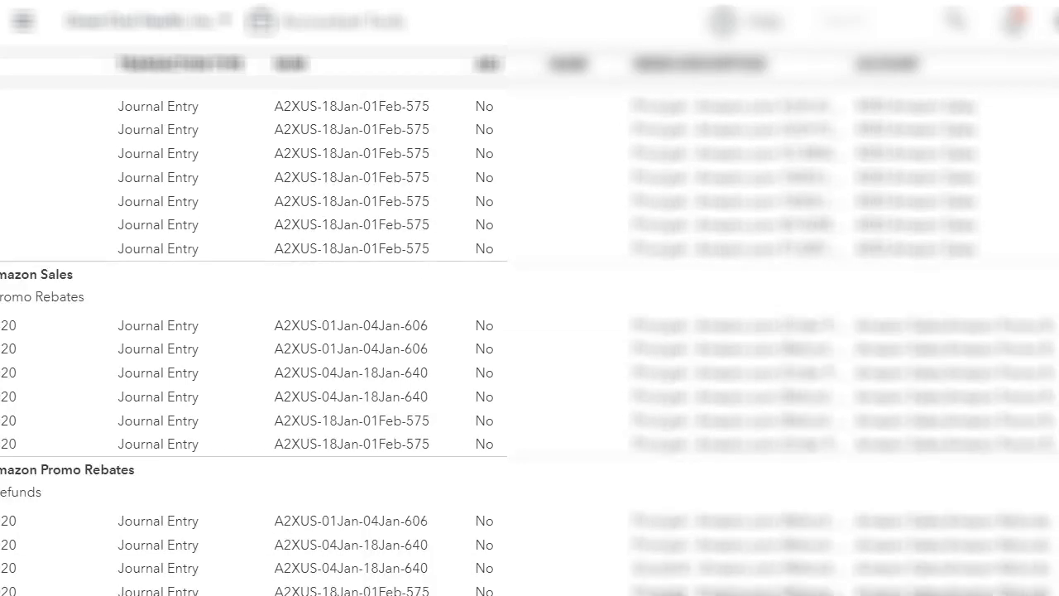
{"action": "scroll", "coordinate": [529, 331], "scroll_direction": "down", "scroll_amount": 7}
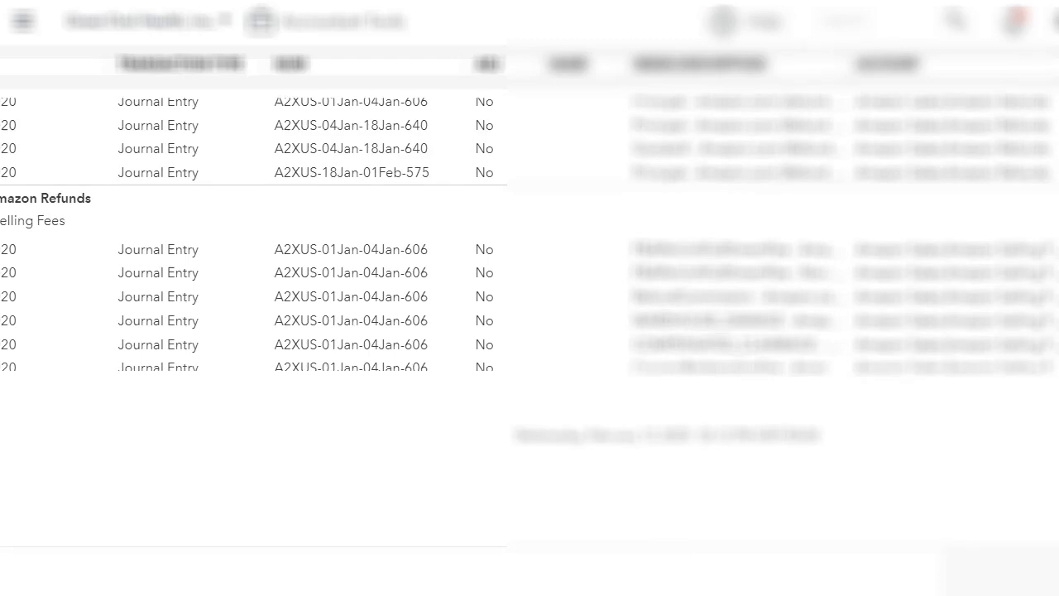
{"action": "scroll", "coordinate": [844, 315], "scroll_direction": "down", "scroll_amount": 5}
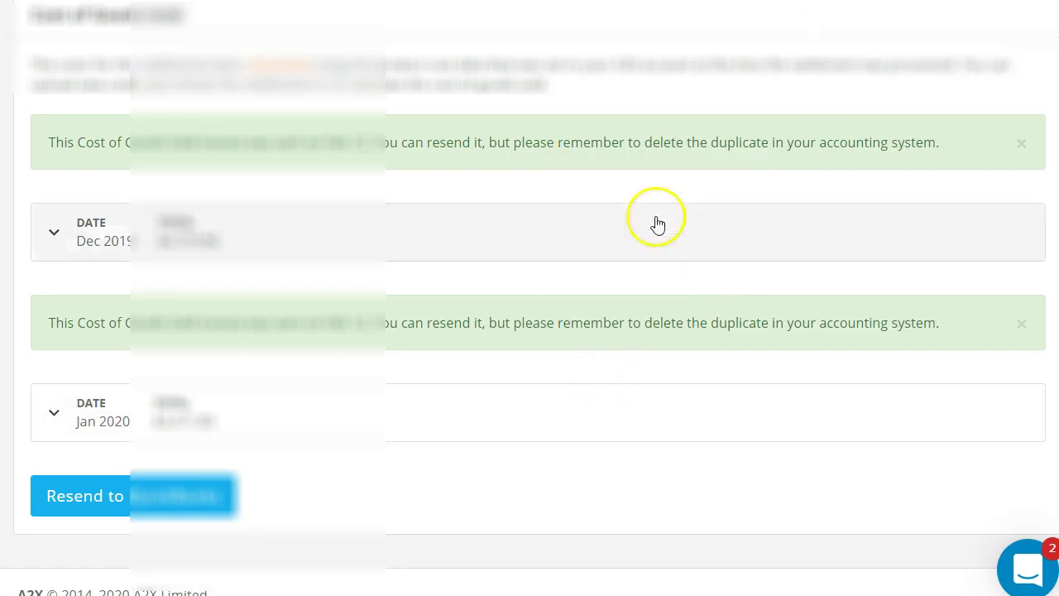
Step: Leave the Dec 21 – Jan 04 2020 settlement page for the A2X homepage via the a2x logo
{"action": "scroll", "coordinate": [633, 204], "scroll_direction": "up", "scroll_amount": 10}
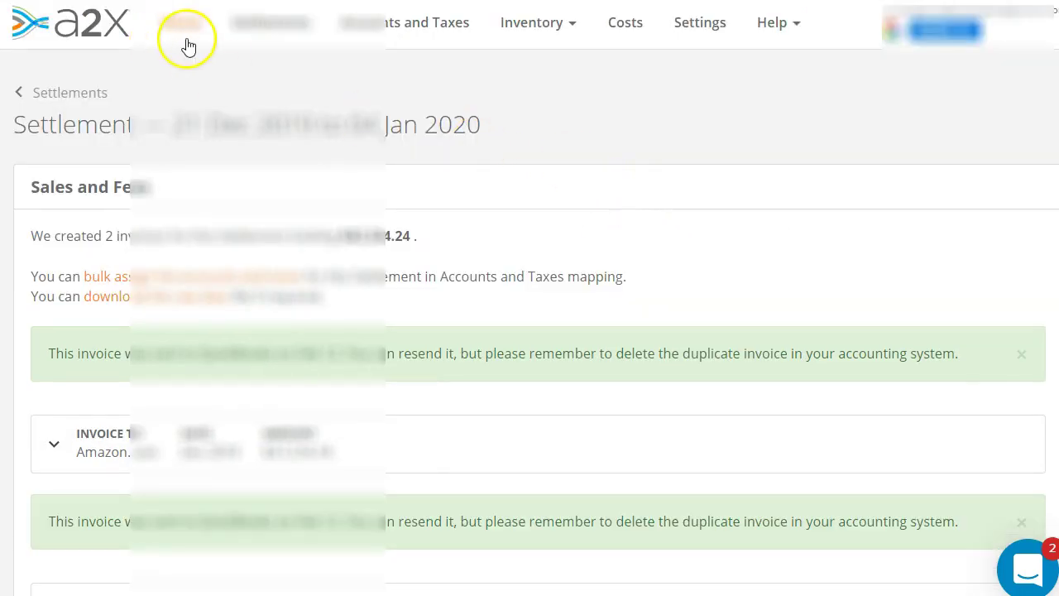
{"action": "left_click", "coordinate": [106, 25]}
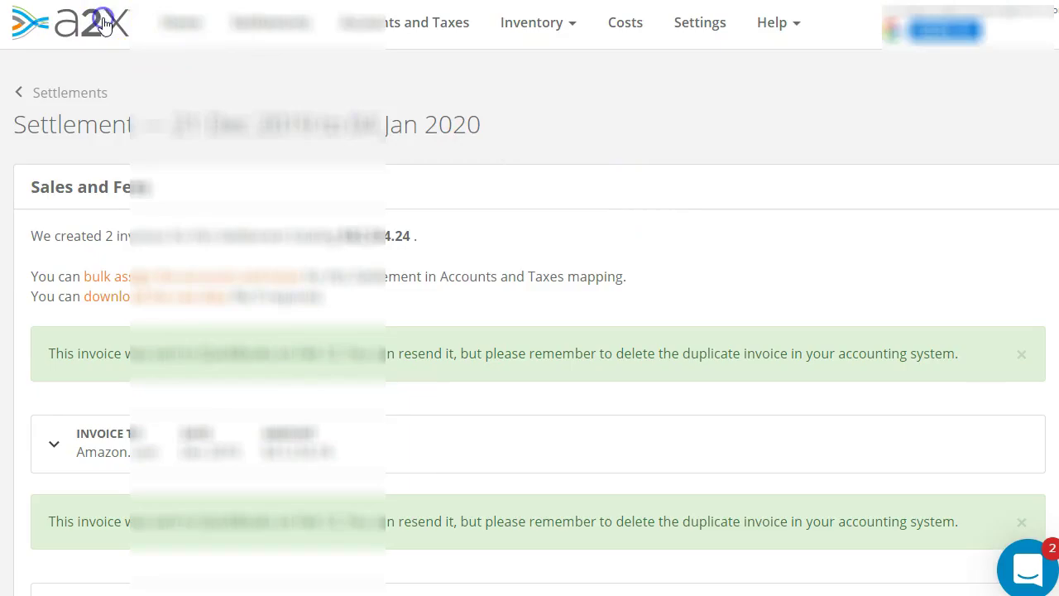